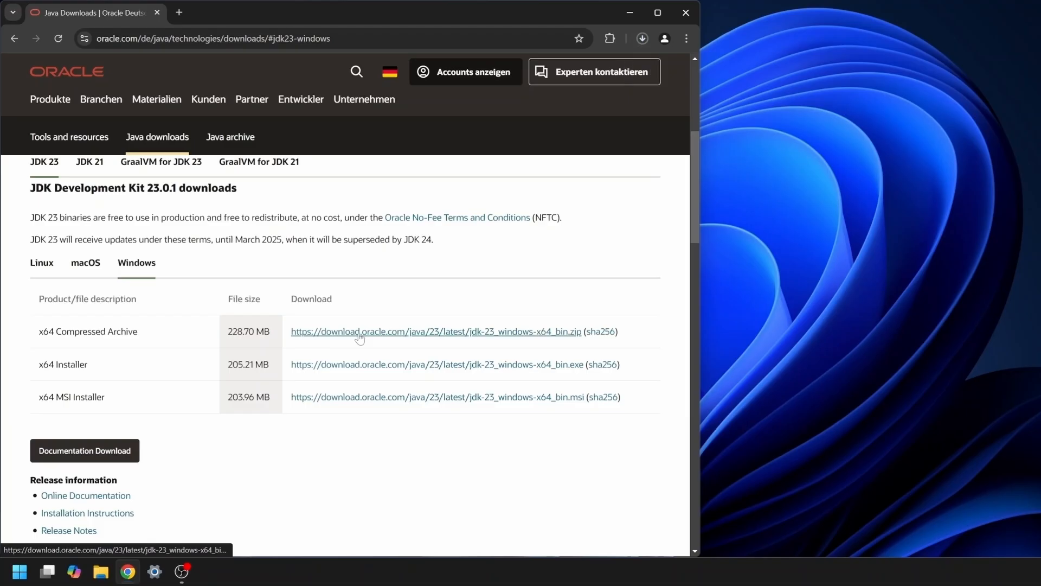
Show the downloaded JDK archive in File Explorer, open it and copy the jdk-23.0.1 folder inside
click(642, 38)
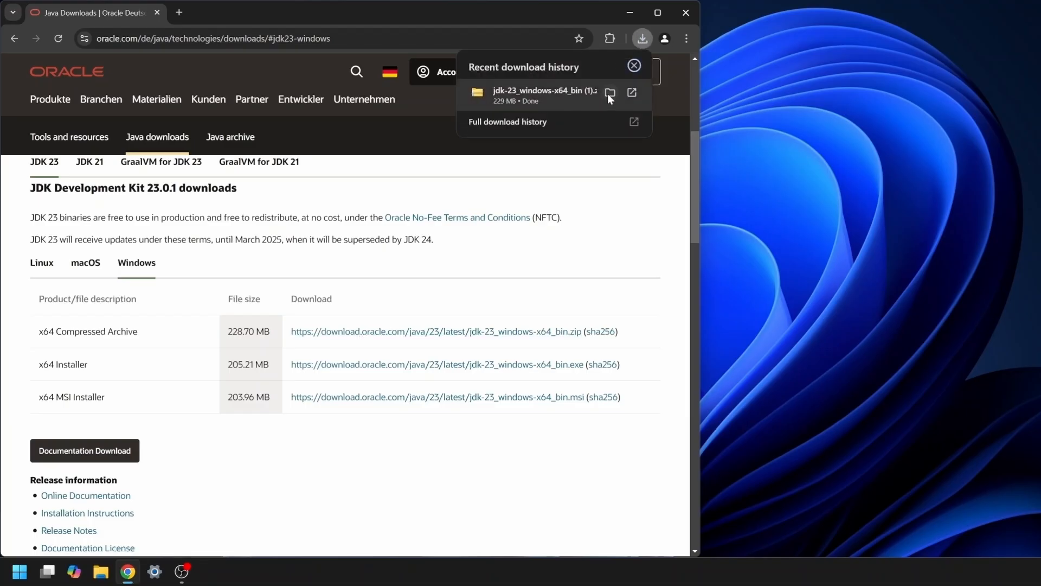
click(607, 93)
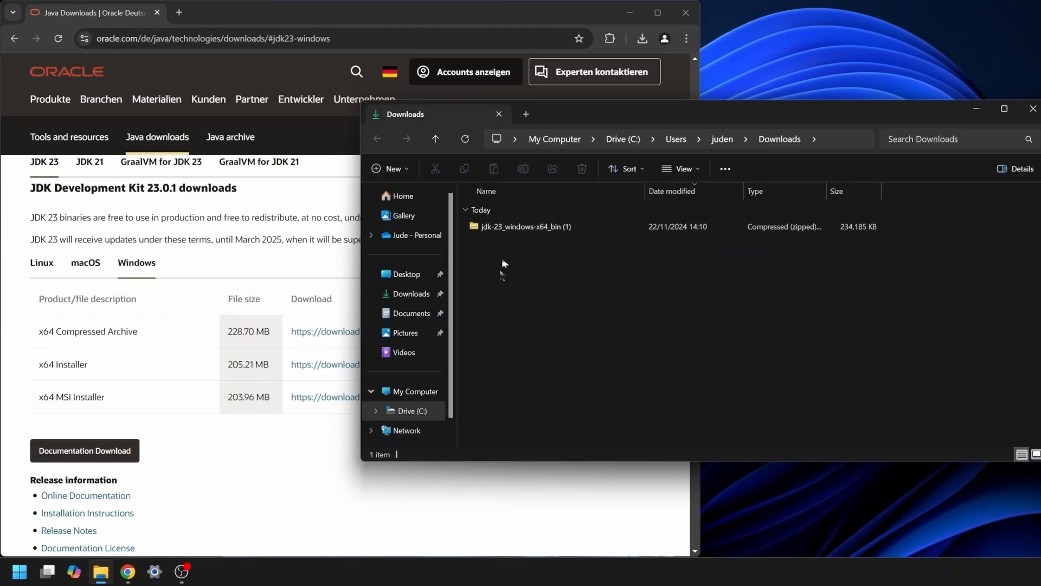
double_click(493, 226)
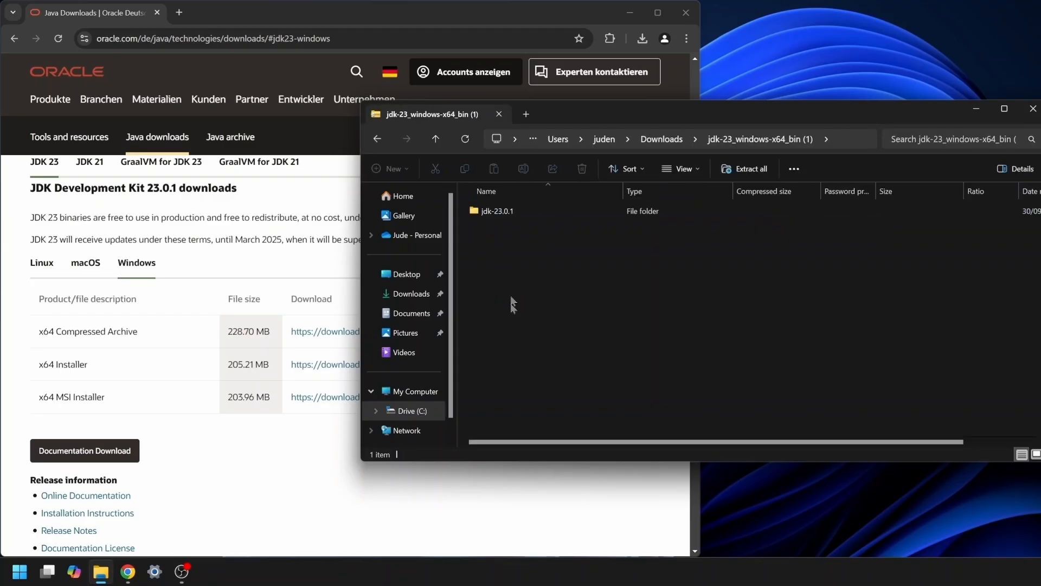
click(504, 211)
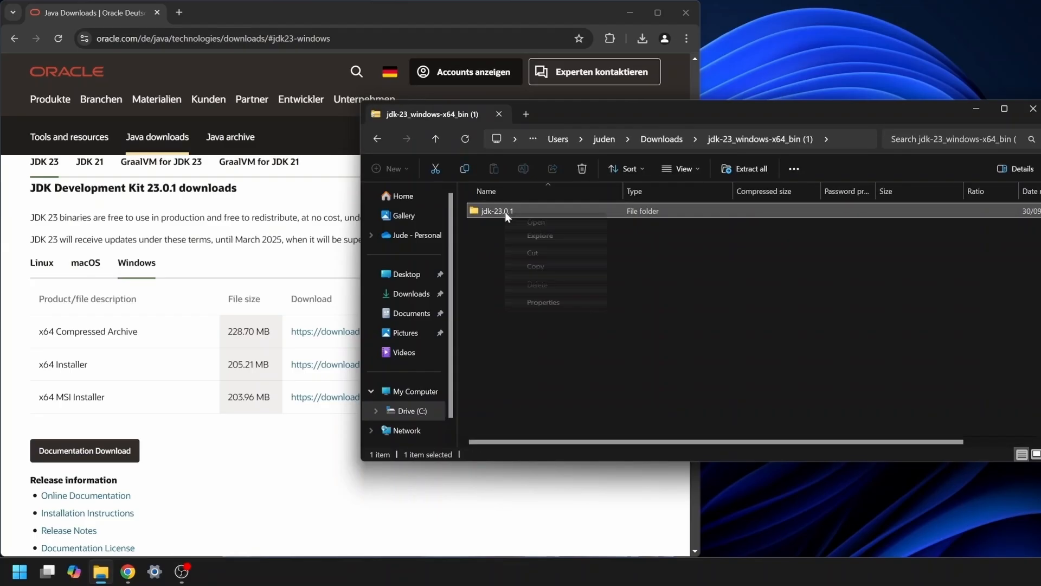
right_click(505, 212)
click(526, 265)
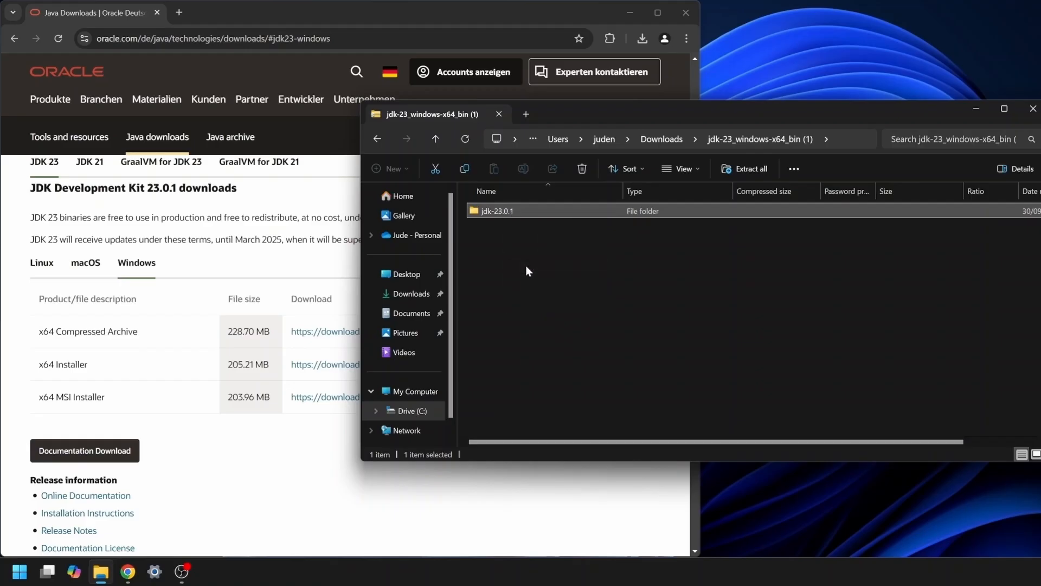
Create a new folder named Java in the root of drive C
click(408, 411)
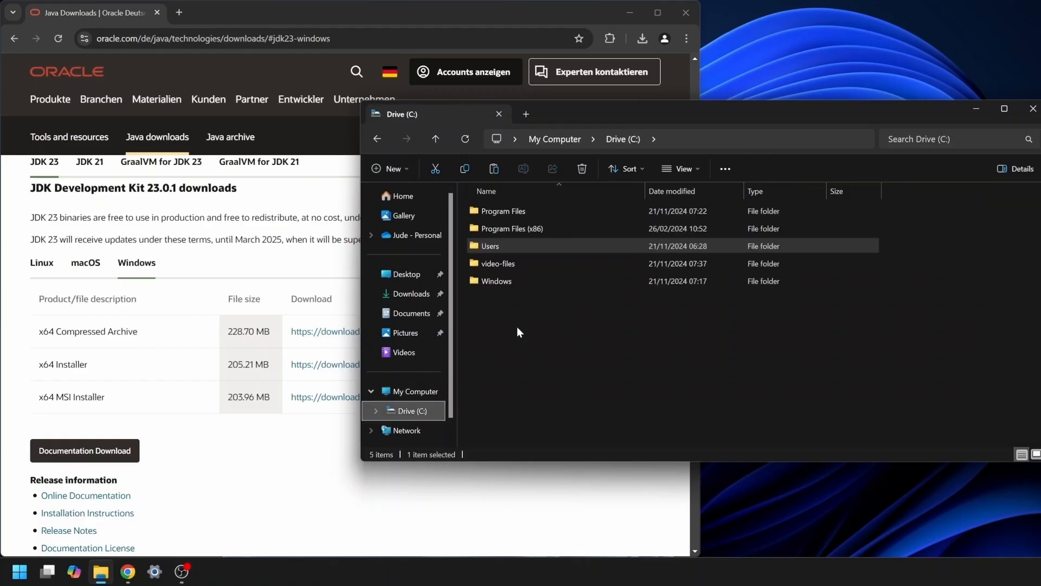
right_click(513, 320)
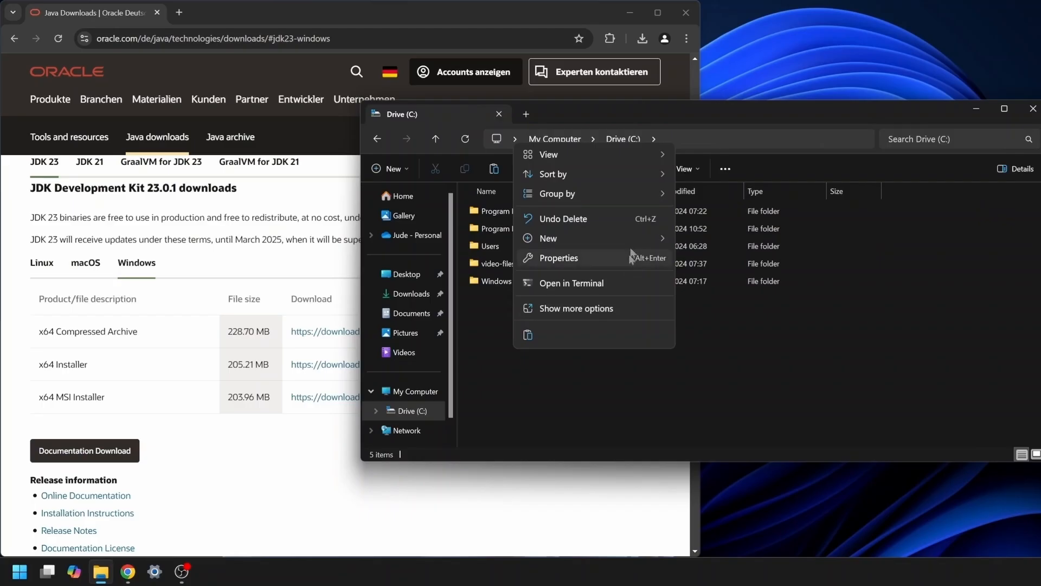
mouse_move(630, 239)
click(688, 241)
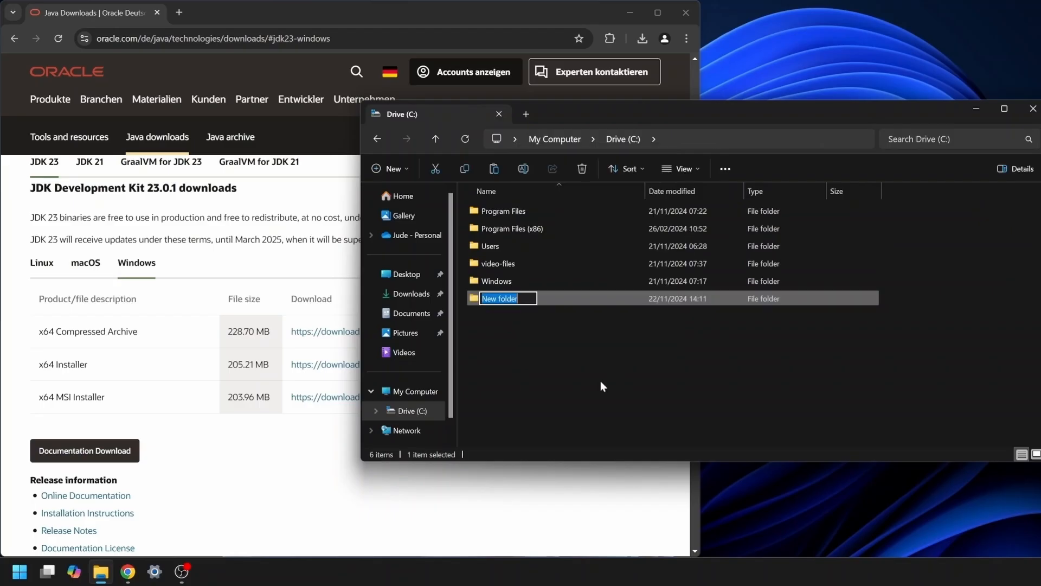
text(Java)
key(Return)
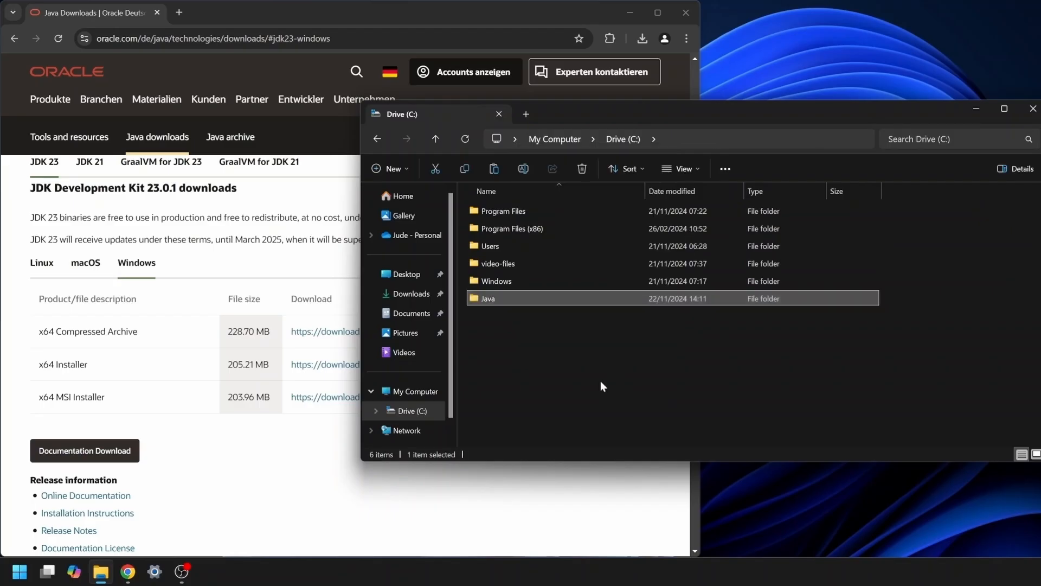
Paste the copied jdk-23.0.1 folder into the new C:\Java folder
double_click(504, 300)
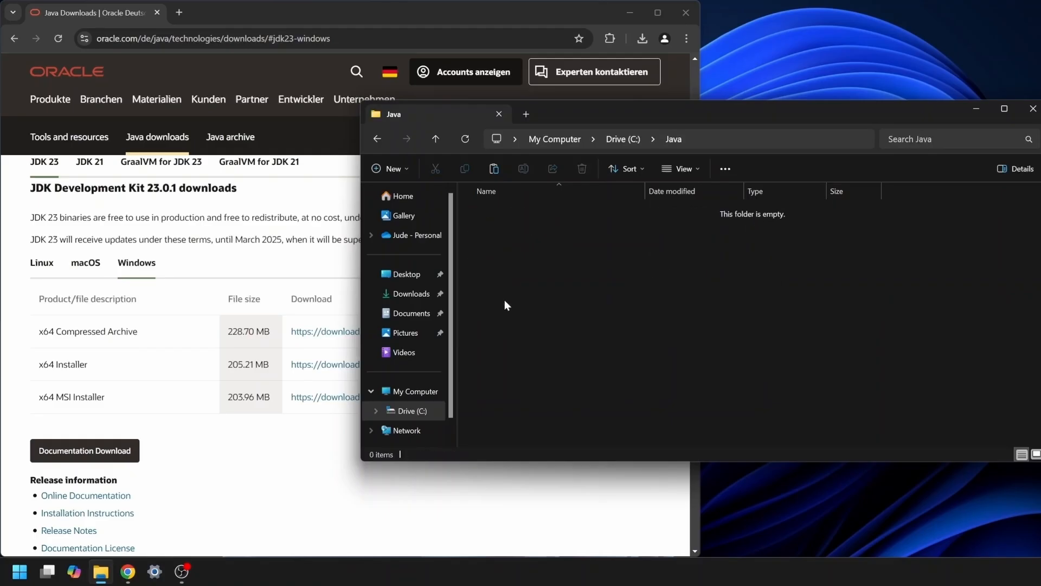
right_click(511, 259)
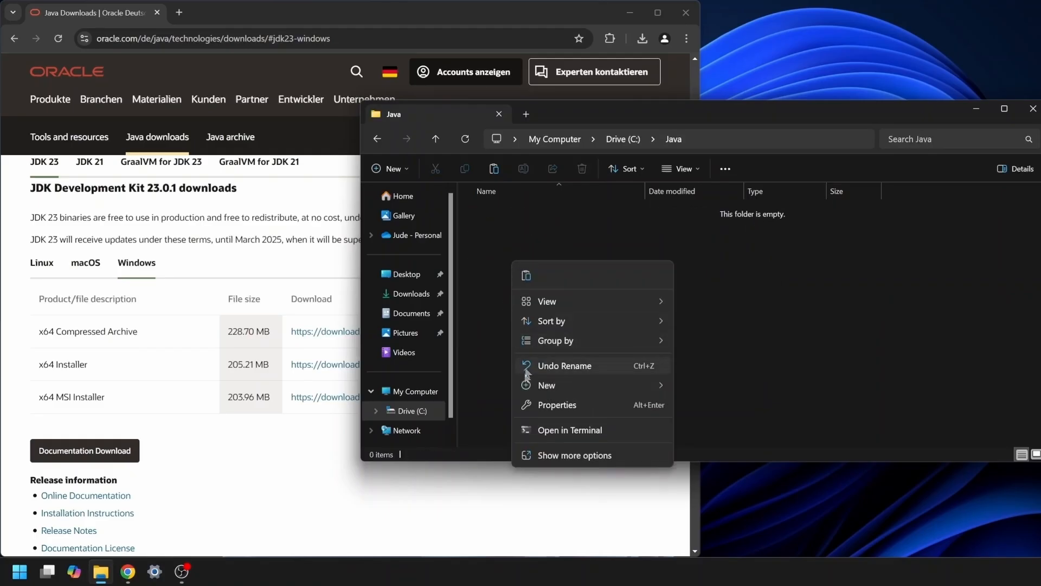
click(526, 275)
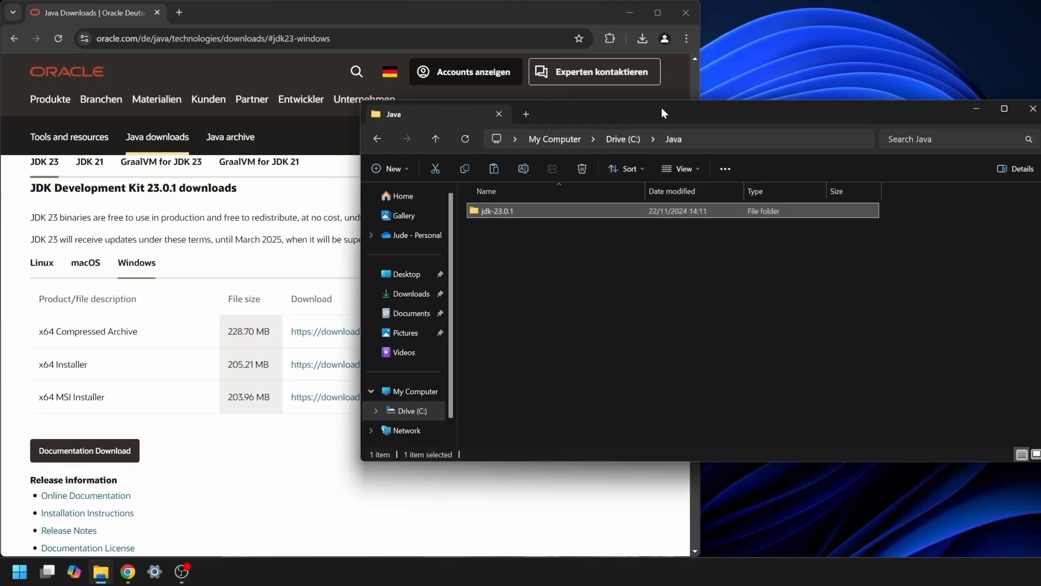
Minimize the browser window and open the jdk-23.0.1 folder inside C:\Java
drag(661, 108, 417, 199)
click(631, 11)
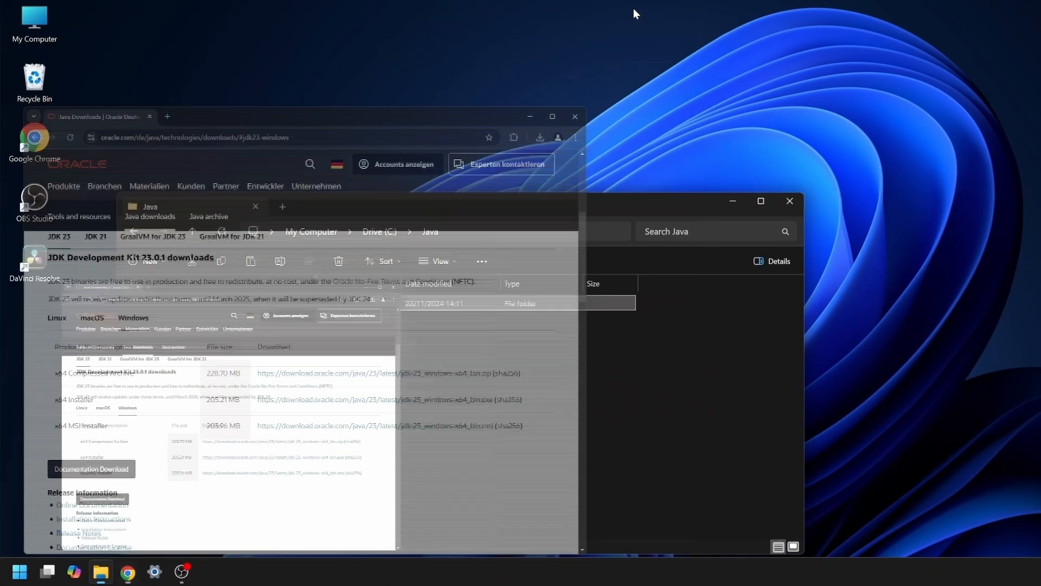
click(306, 346)
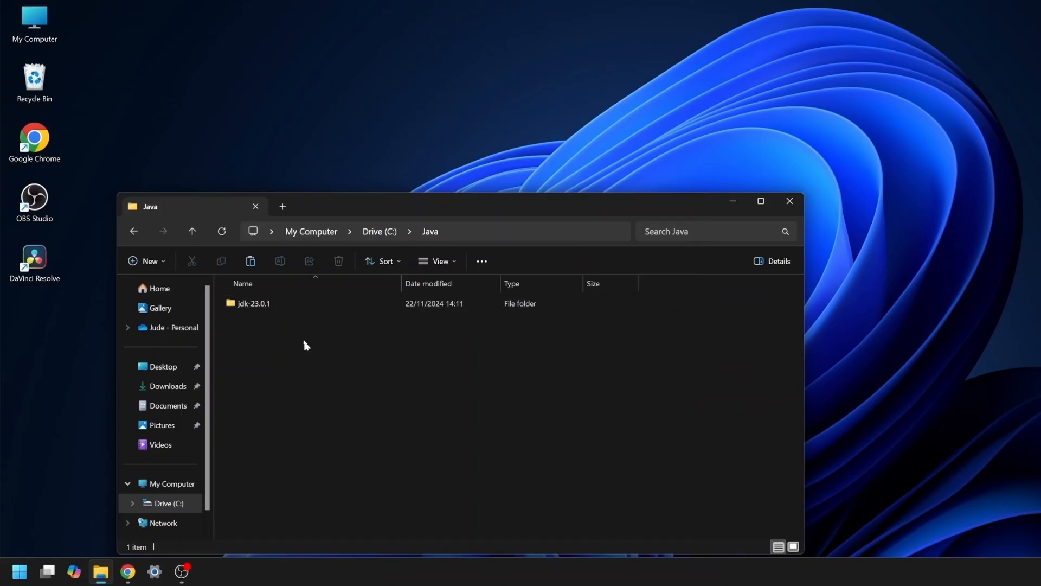
double_click(255, 304)
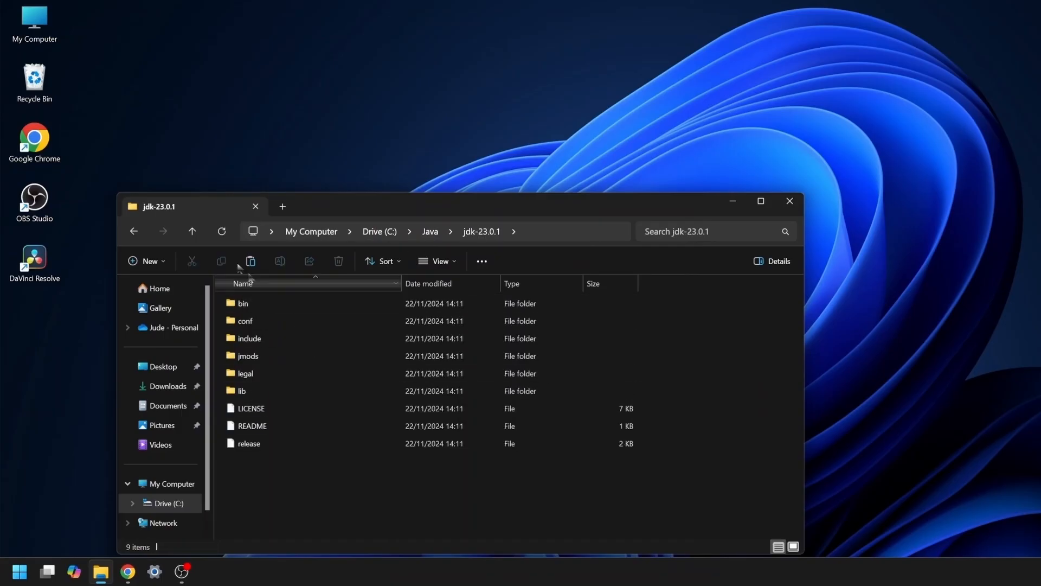
click(142, 230)
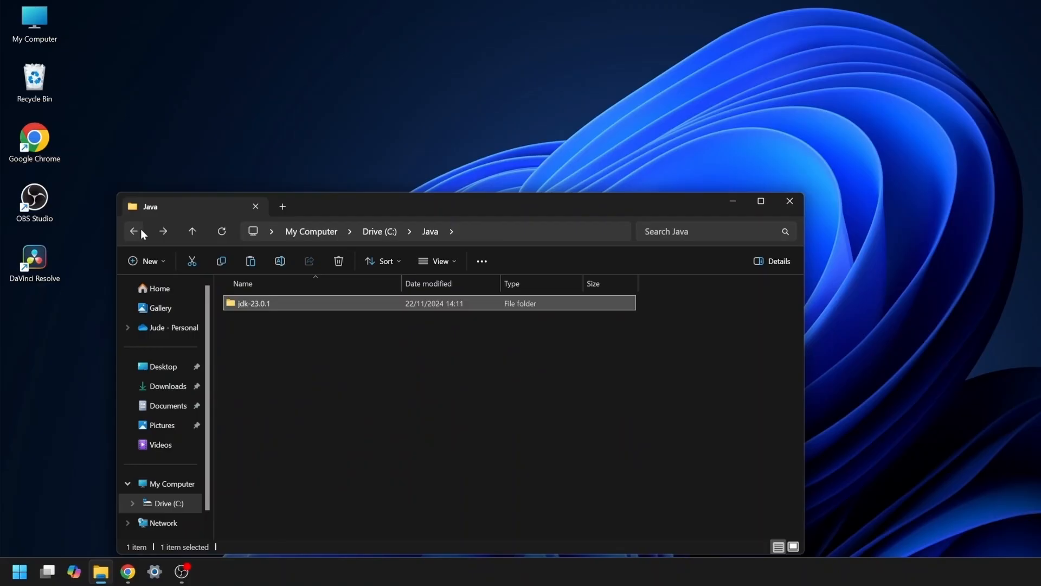
click(141, 230)
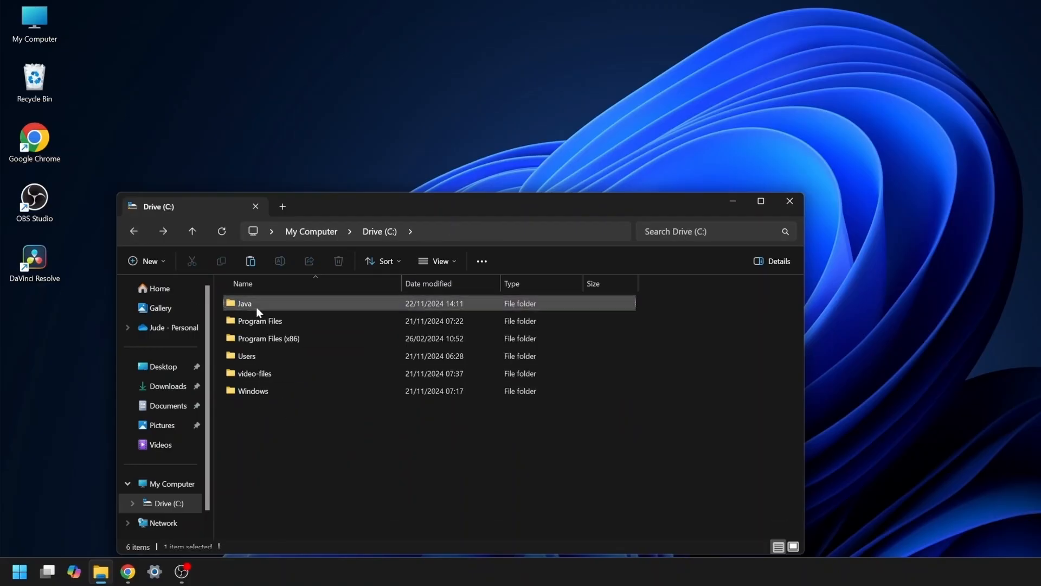
double_click(256, 307)
double_click(255, 305)
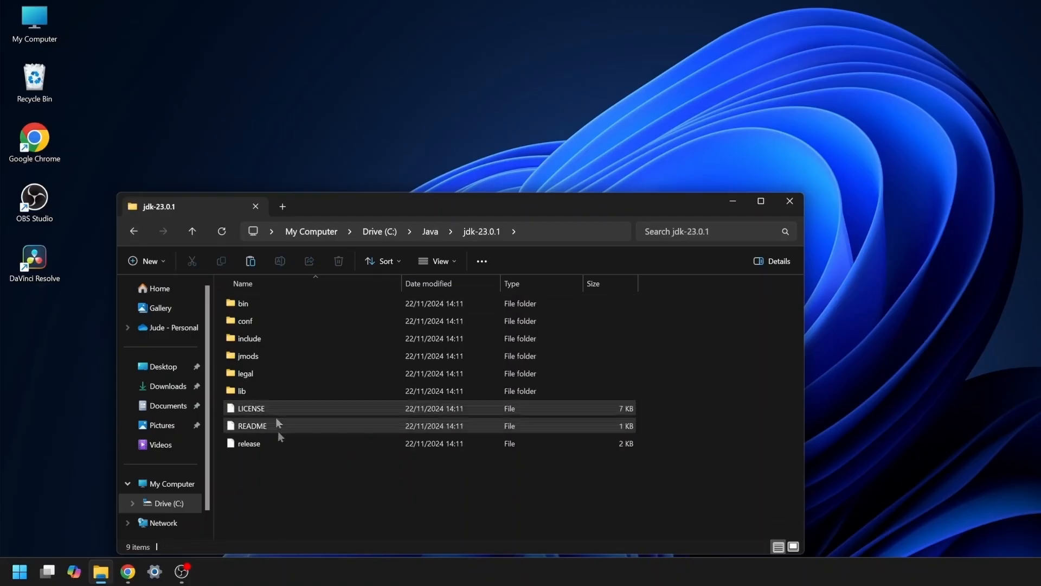
Copy the full path of the jdk-23.0.1 folder, C:\Java\jdk-23.0.1
click(539, 233)
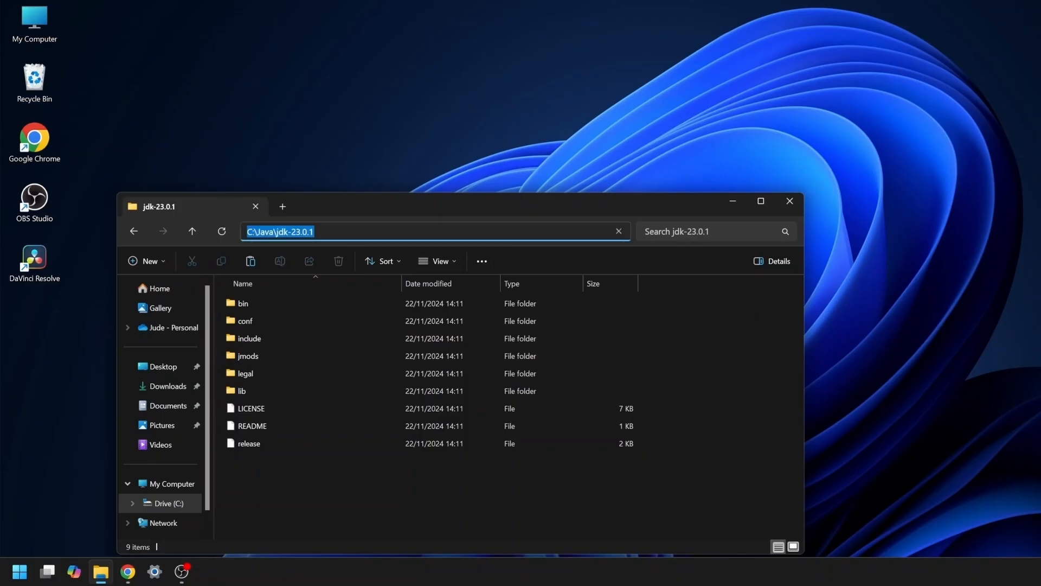
right_click(289, 233)
click(301, 263)
click(270, 469)
Open the properties of My Computer and bring up the Environment Variables dialog from the advanced system settings
right_click(16, 31)
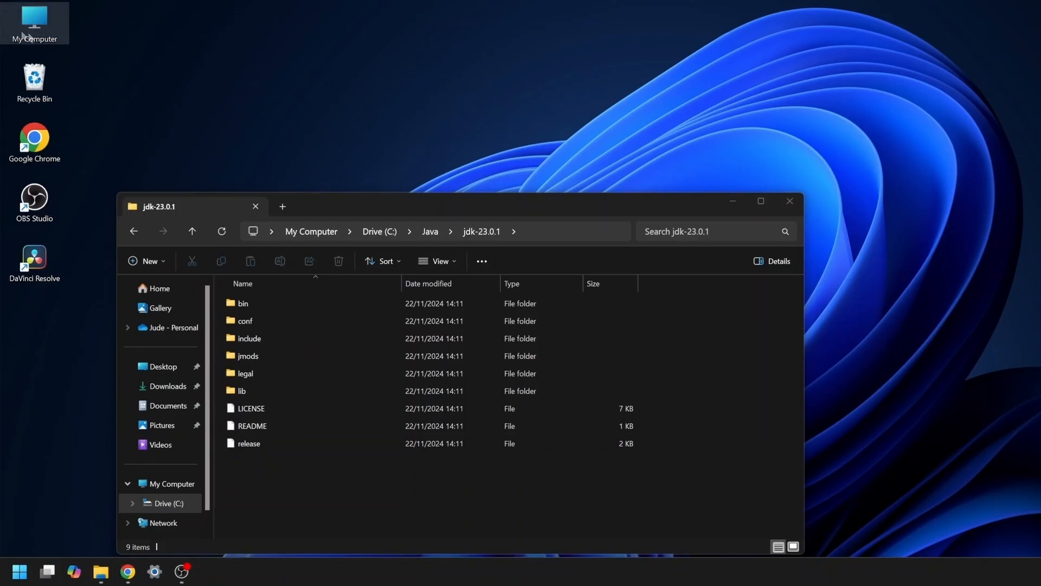
click(73, 173)
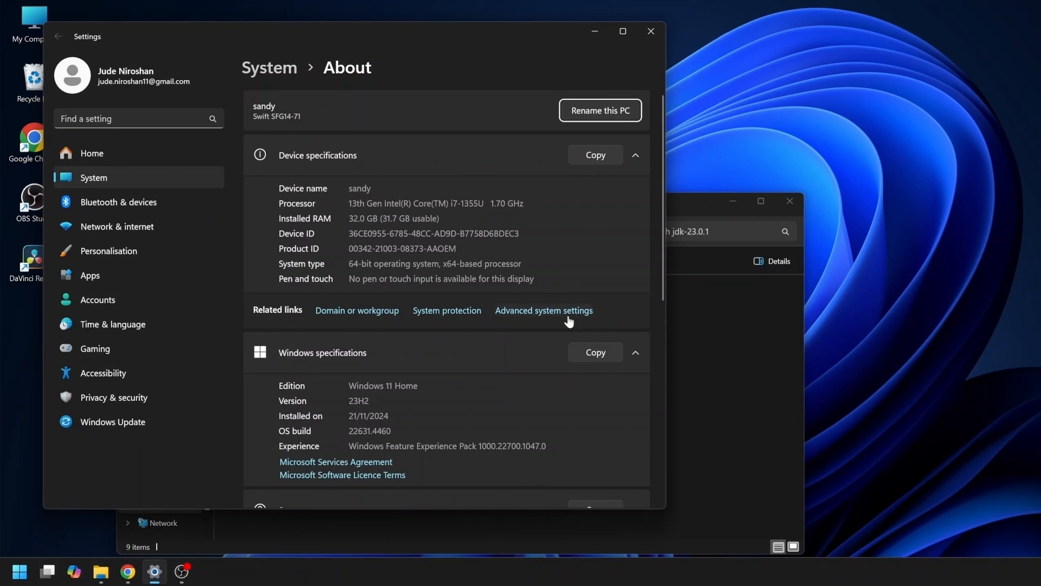
click(549, 311)
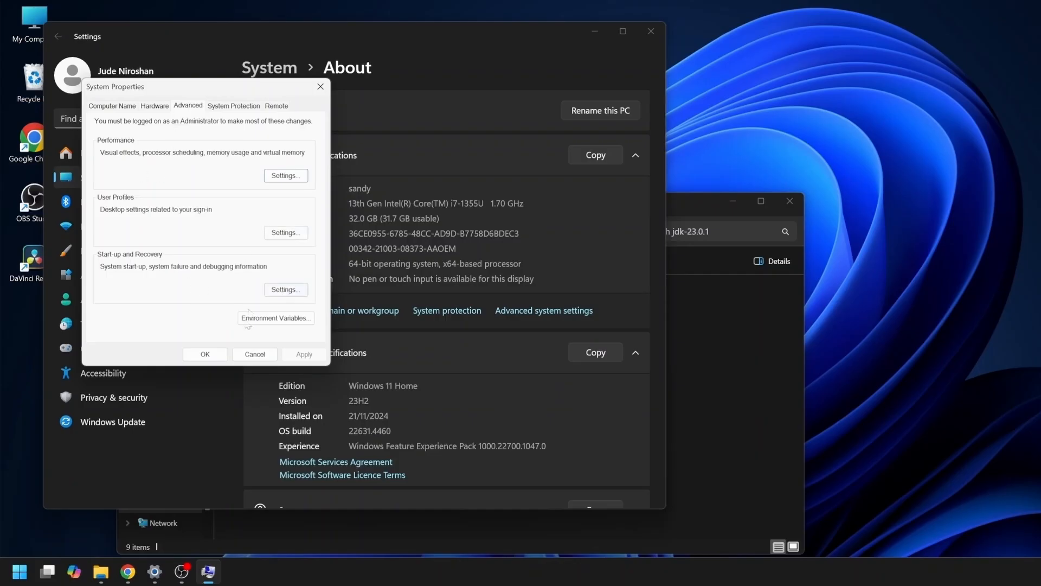
click(289, 321)
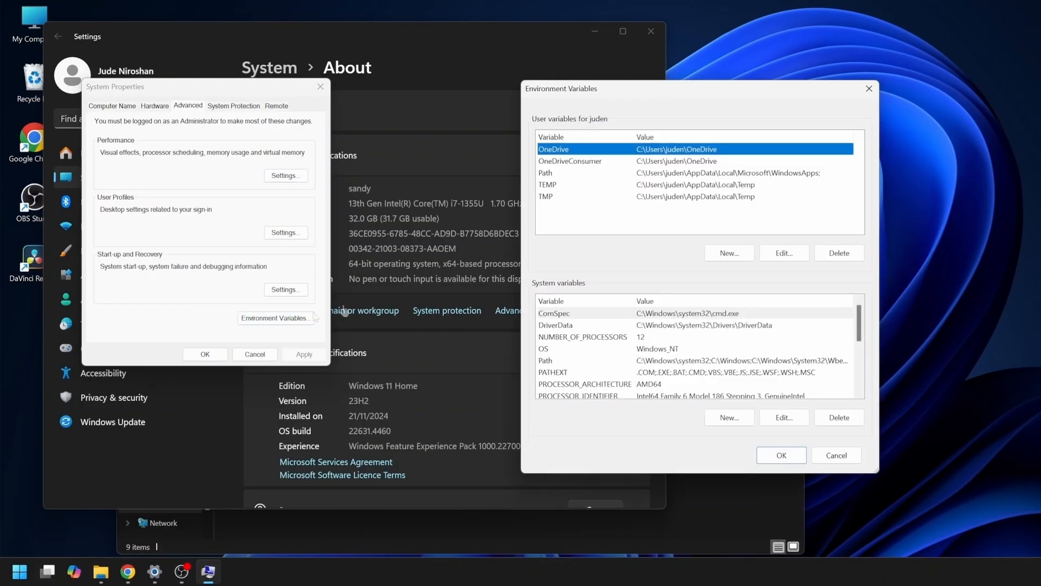
Create a user variable named JAVA_HOME with the copied path C:\Java\jdk-23.0.1 as its value
click(602, 228)
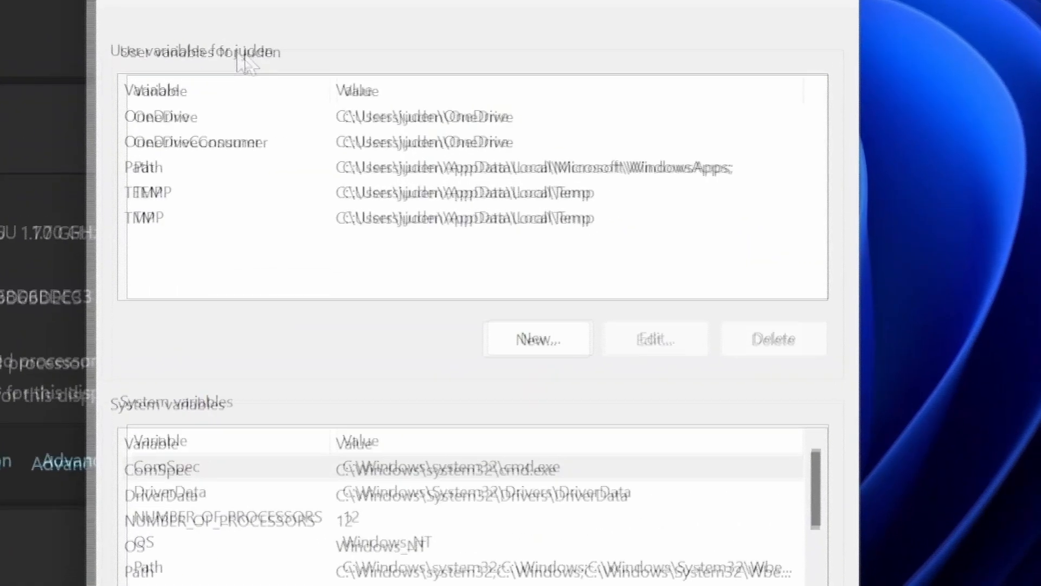
click(538, 339)
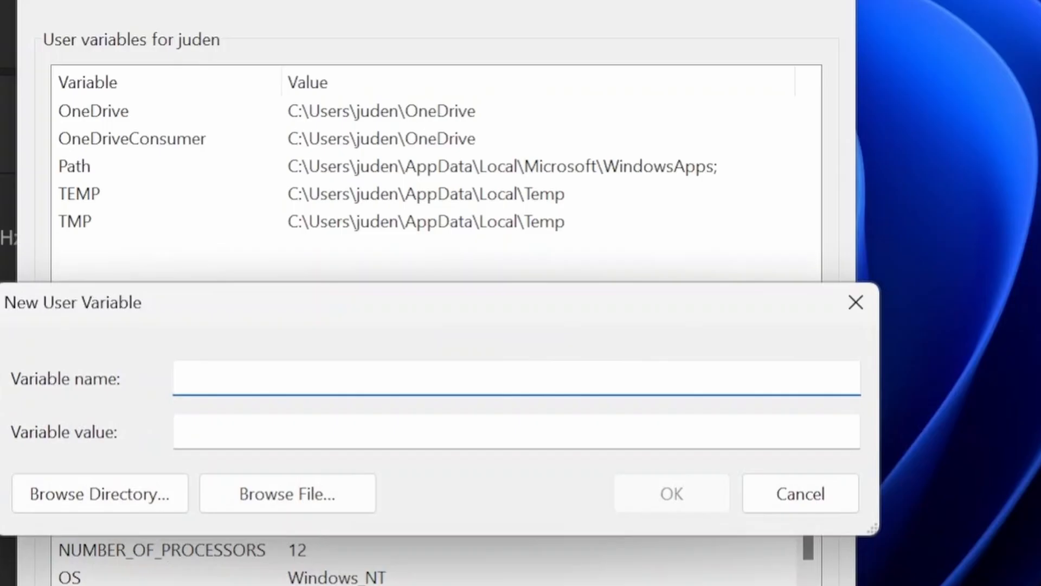
text(JAVA_HOME)
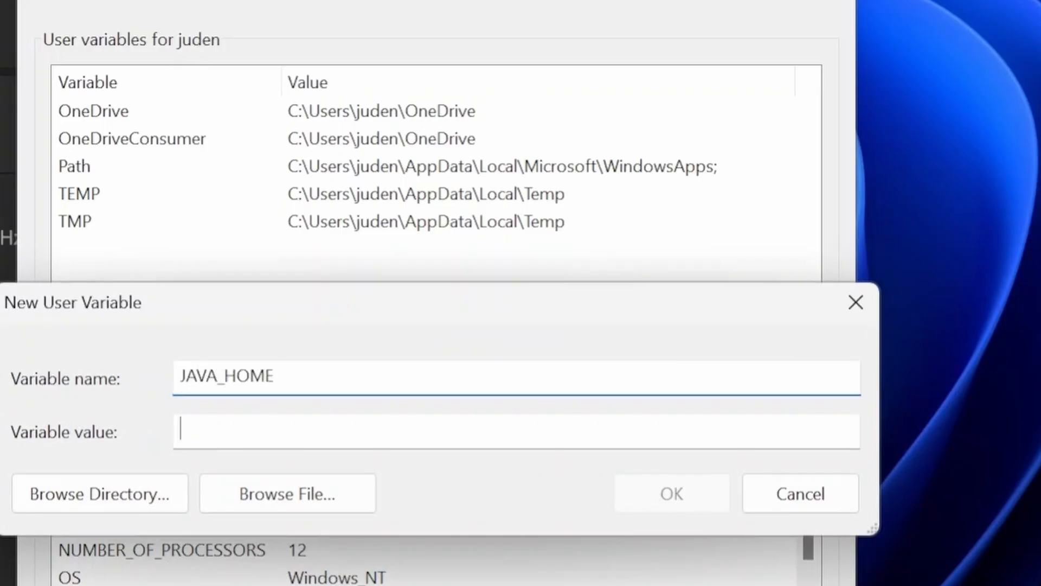
right_click(279, 430)
click(330, 556)
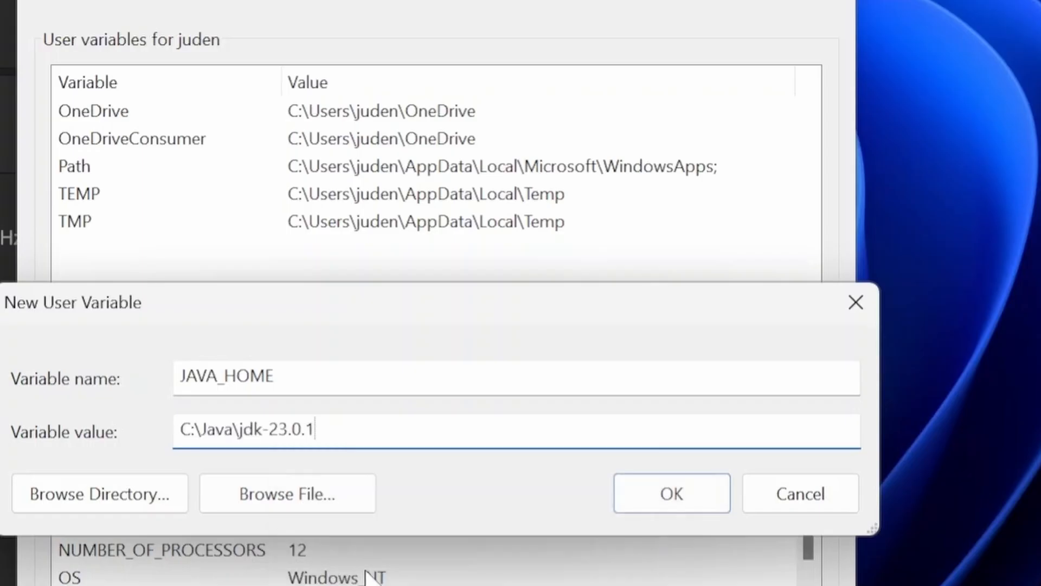
click(682, 504)
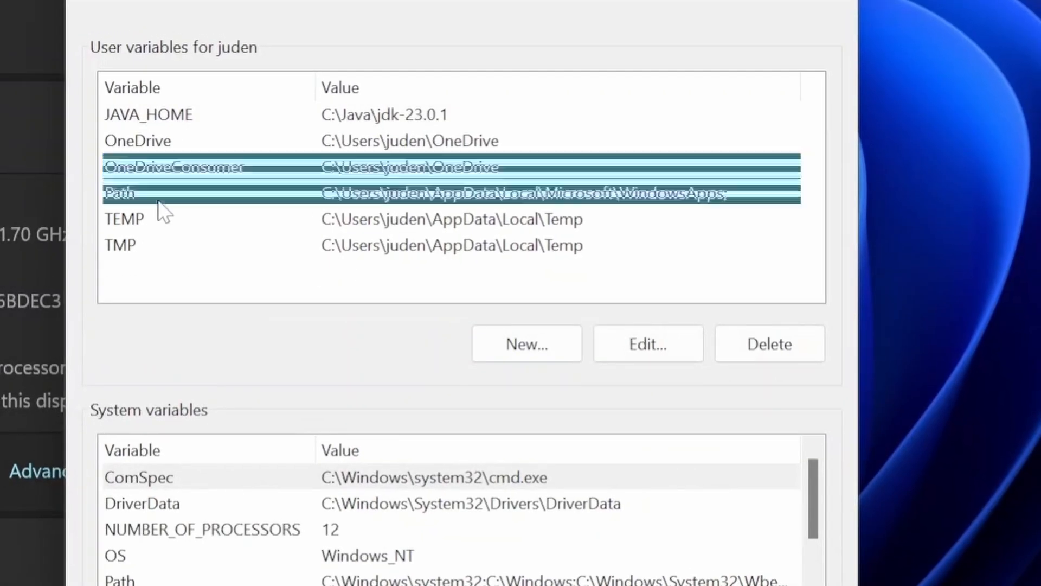
Add a new entry %JAVA_HOME%\bin to the user Path variable
click(158, 202)
click(652, 347)
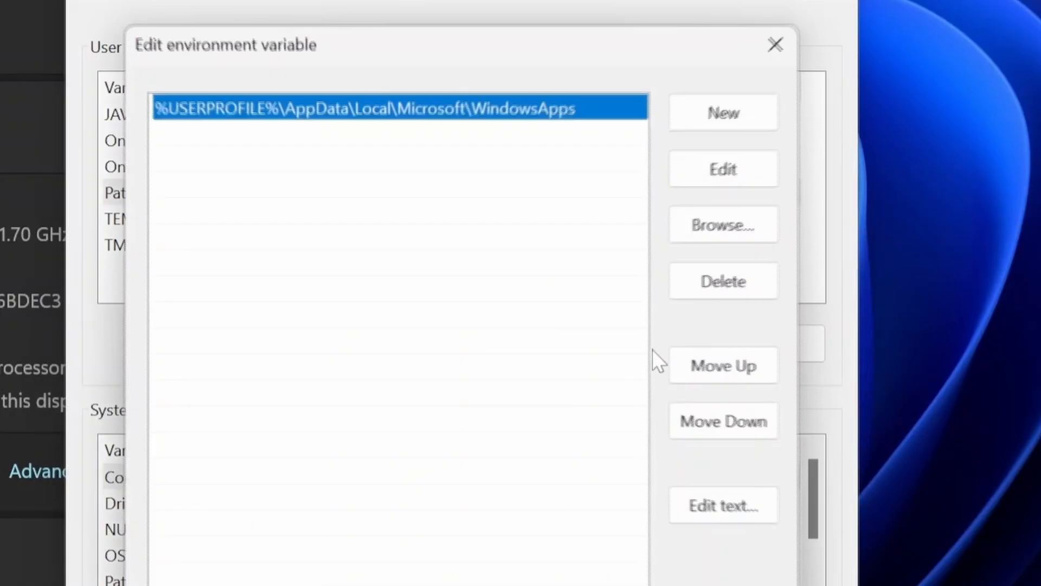
click(724, 112)
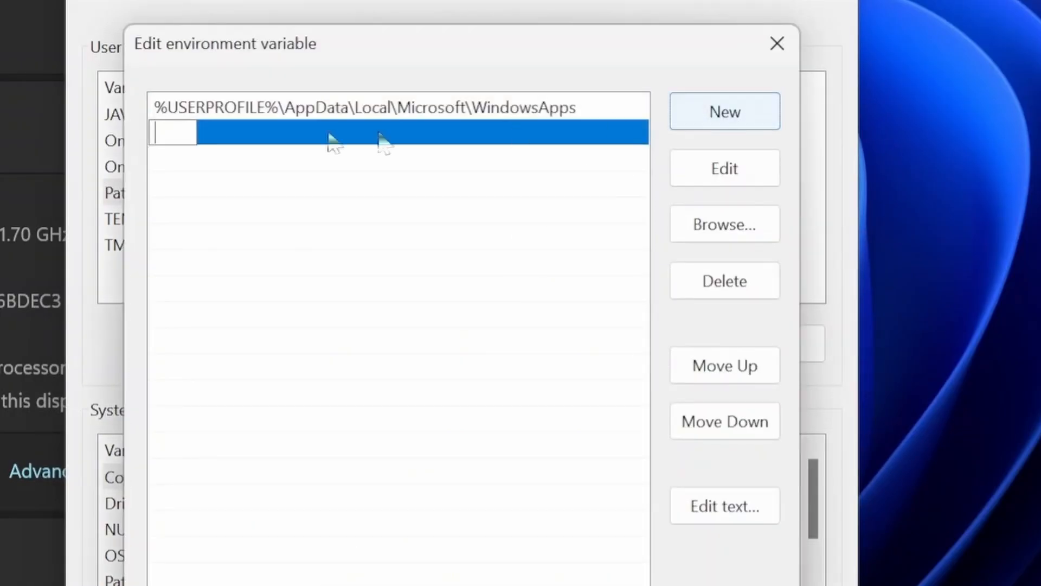
text(%%)
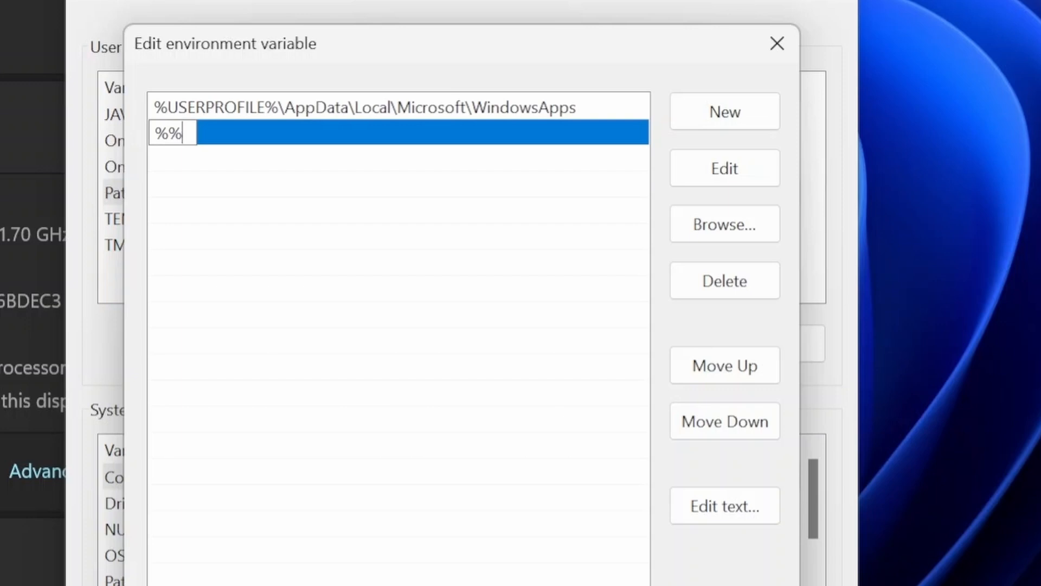
text(JAVA_HOME)
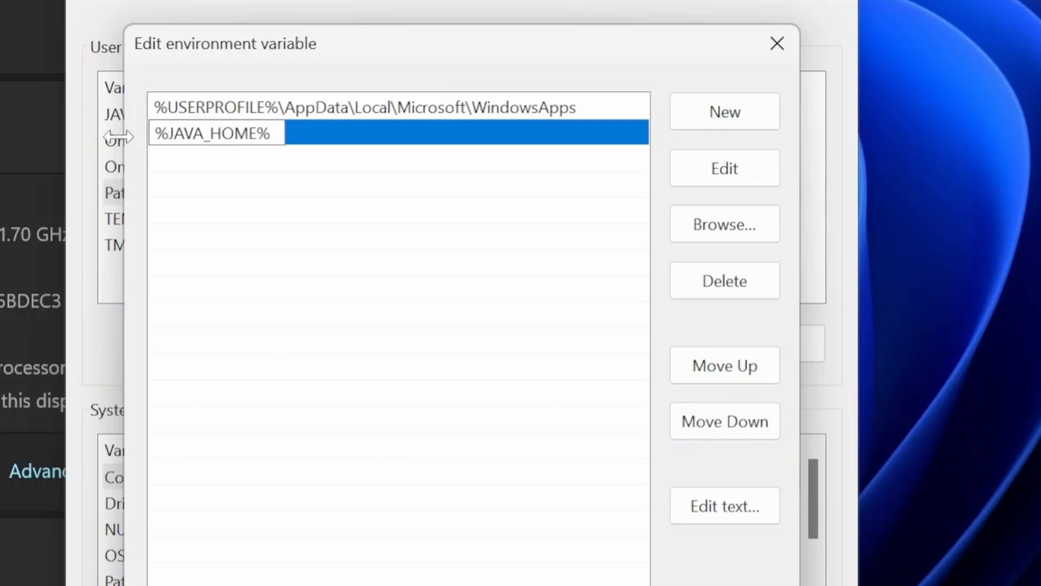
text(\bin)
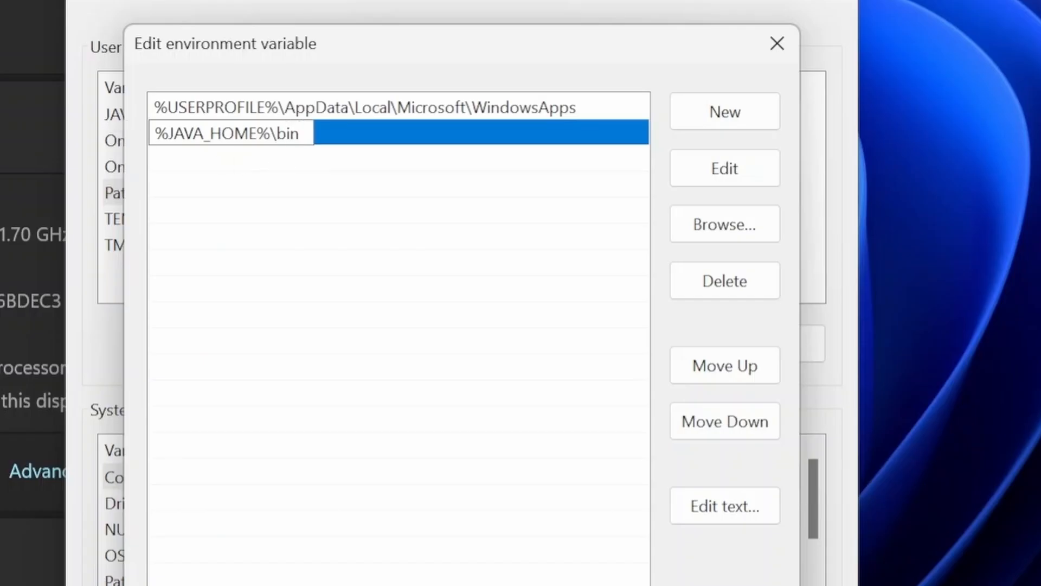
key(shift+Left)
key(shift+Left)
key(shift+Left)
key(shift+Left)
key(shift+Left)
key(shift+Right)
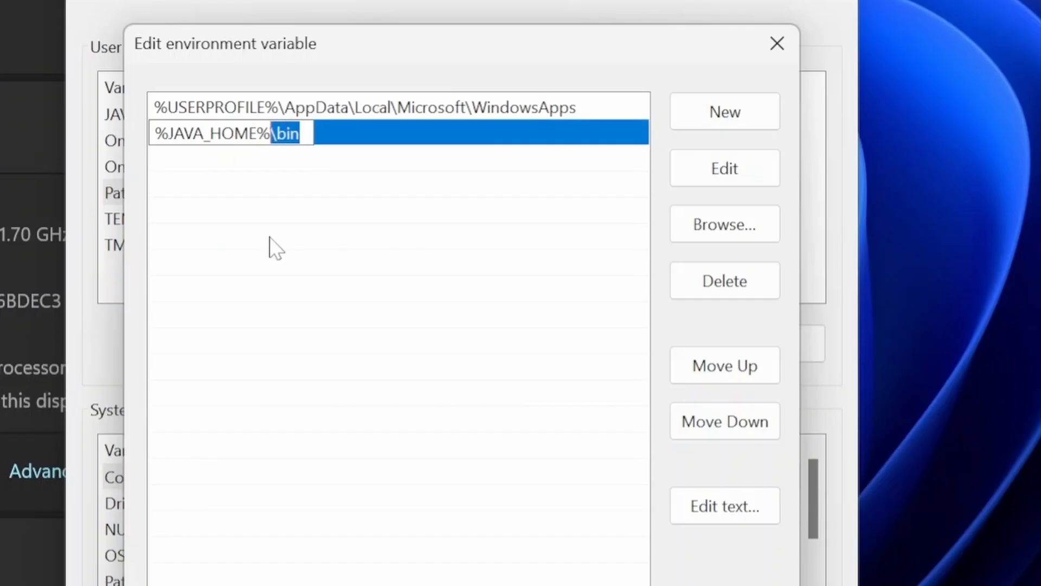
key(Right)
key(shift+Left)
key(shift+Left)
key(shift+Left)
key(shift+Left)
click(472, 232)
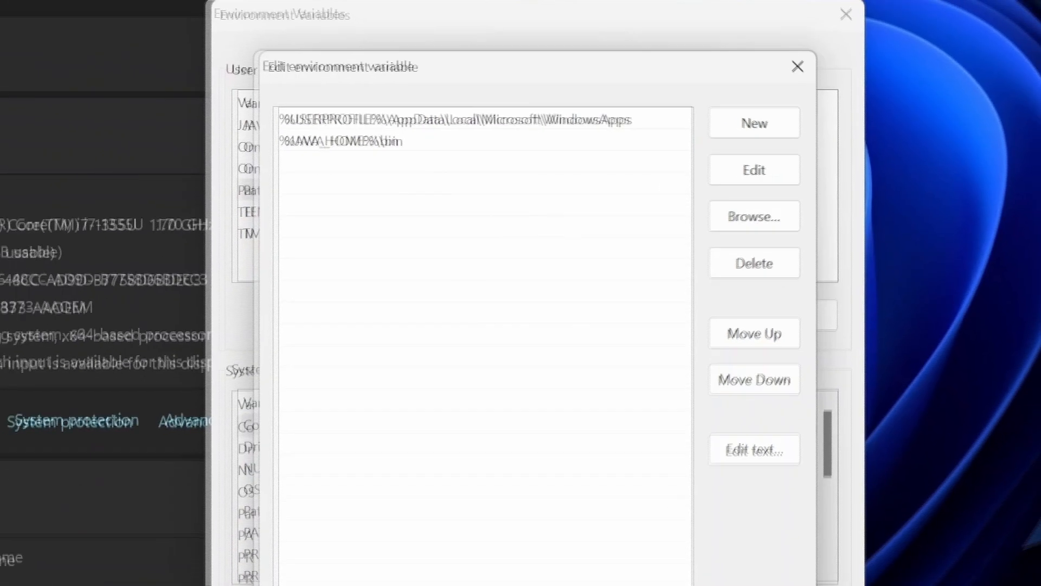
Accept the Path and environment variable changes in all open dialogs and close the Settings window
click(679, 578)
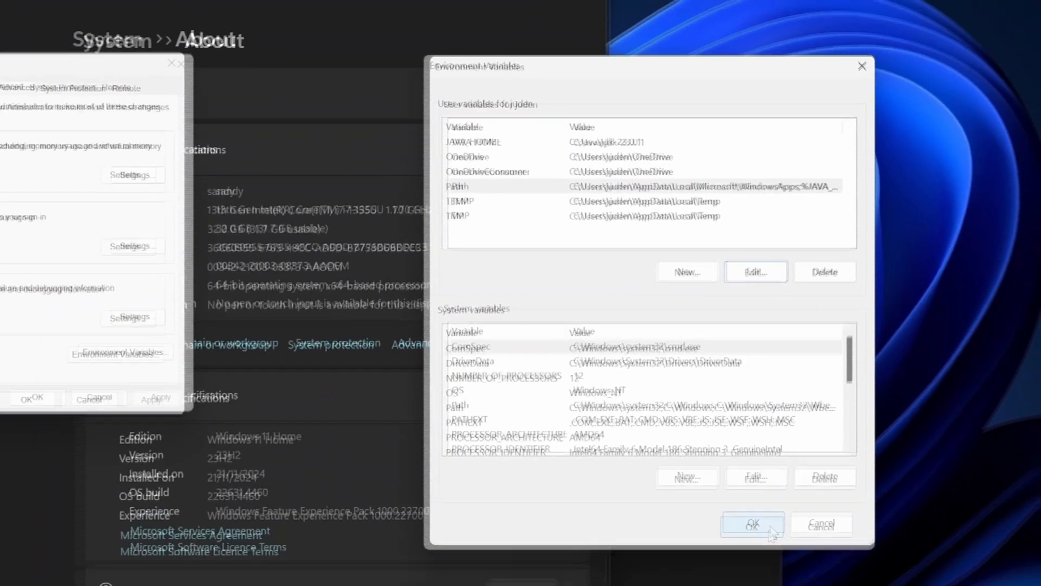
click(754, 524)
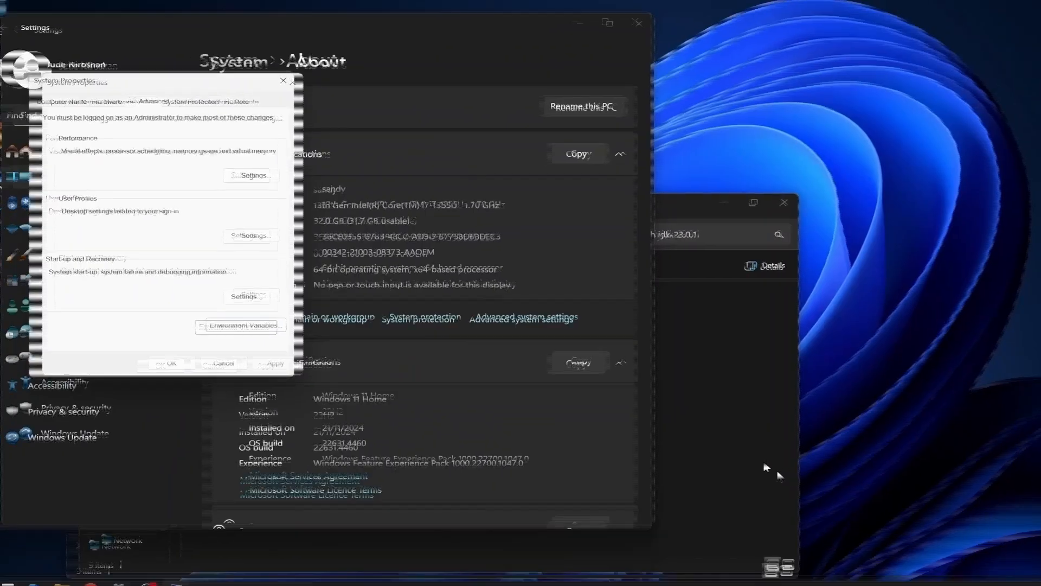
click(171, 363)
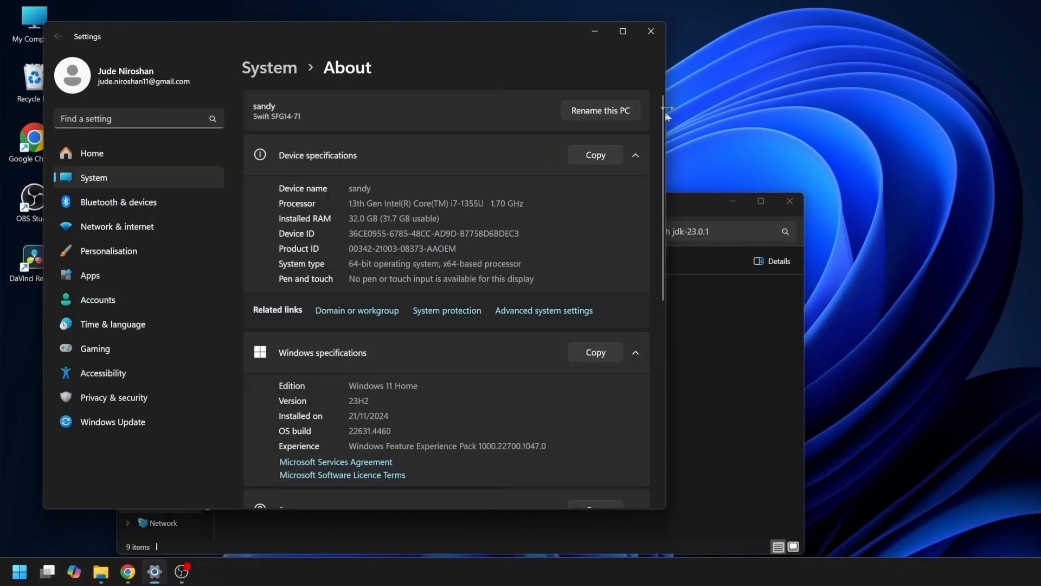
click(650, 32)
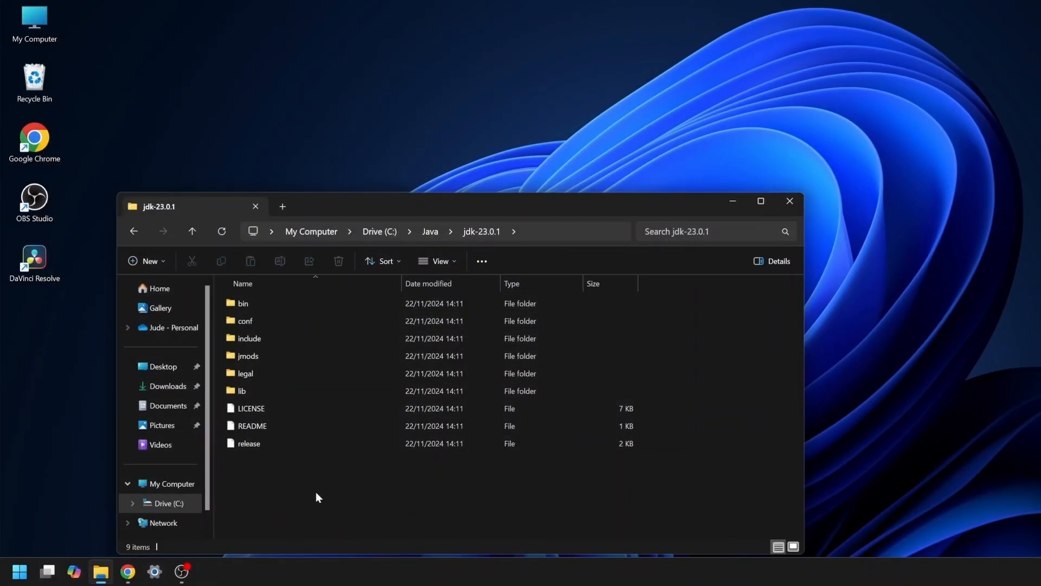
Open Command Prompt and check the installed Java version with java --version
key(super)
text(com)
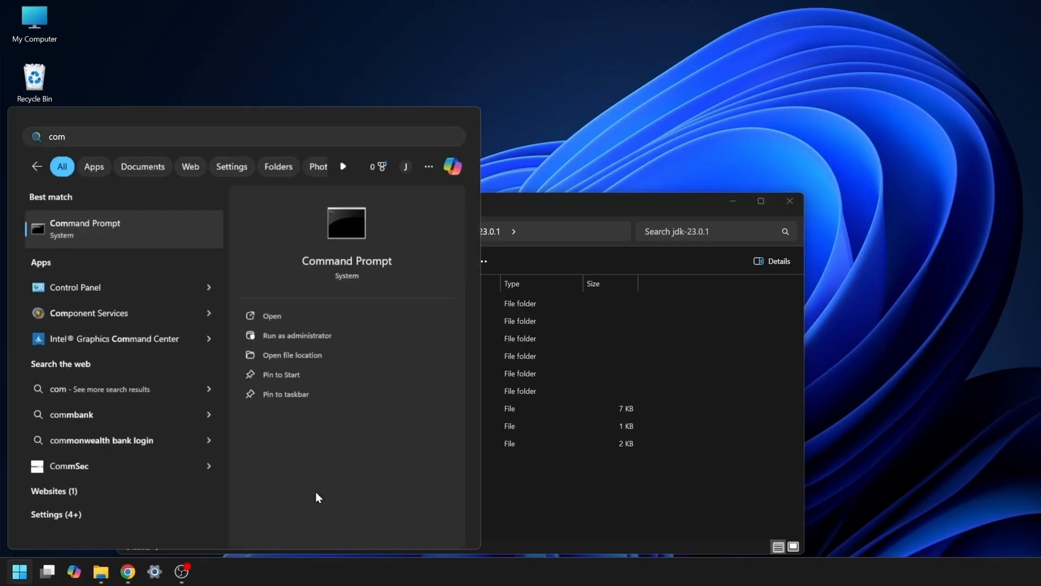
key(Return)
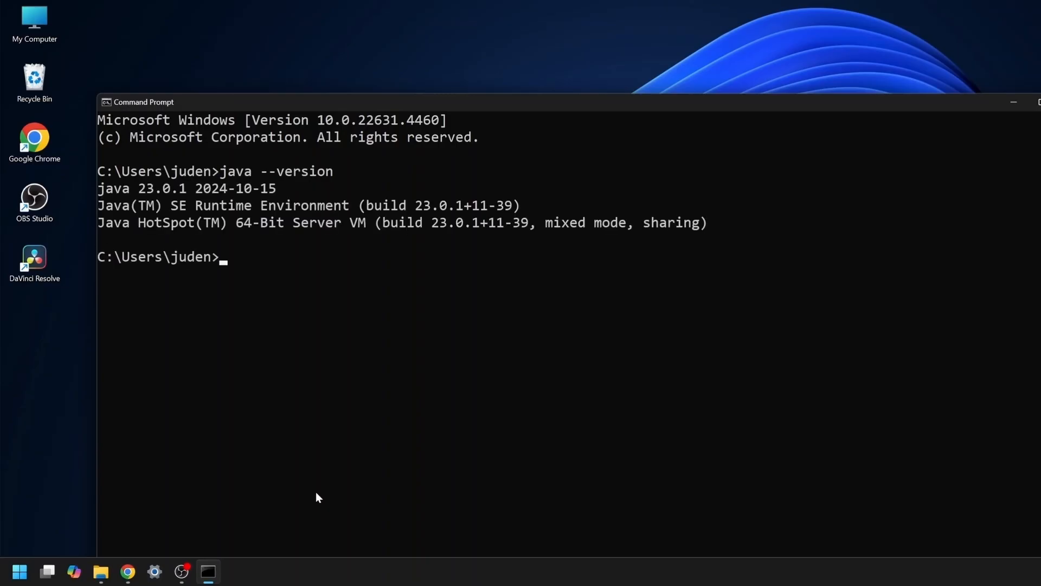
drag(282, 190, 196, 190)
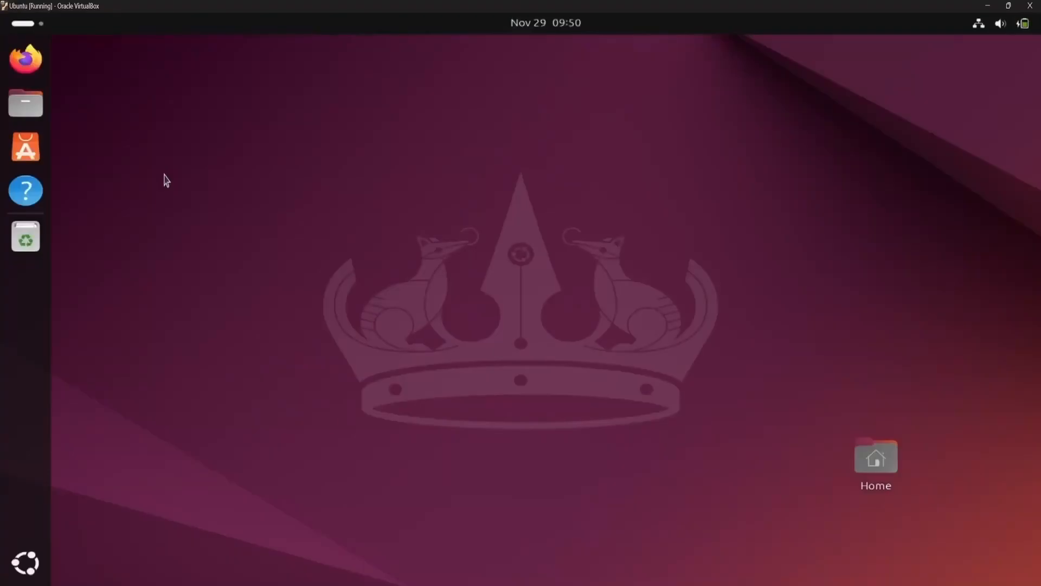
right_click(163, 176)
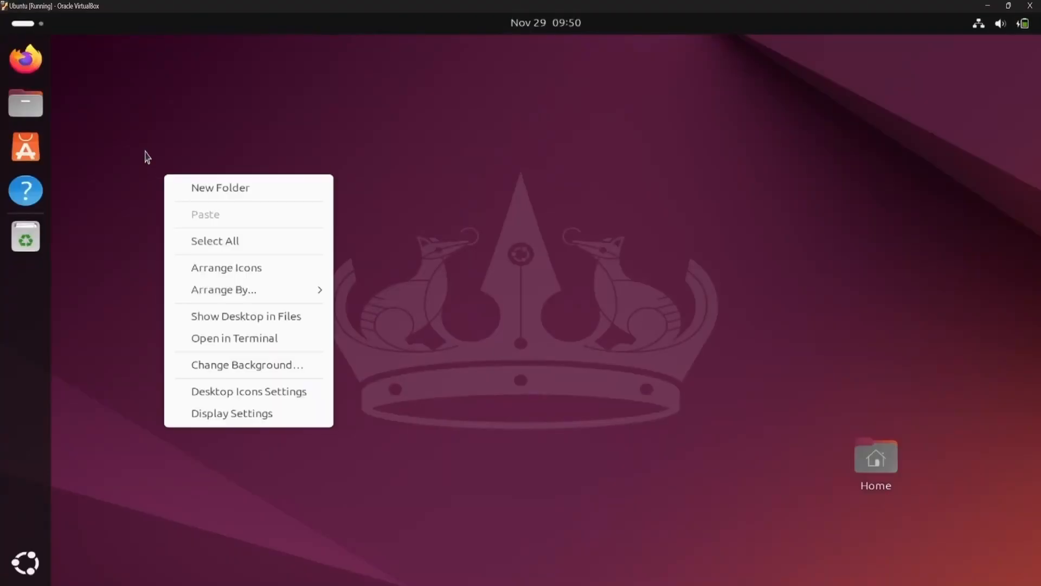
click(146, 155)
drag(151, 140, 329, 410)
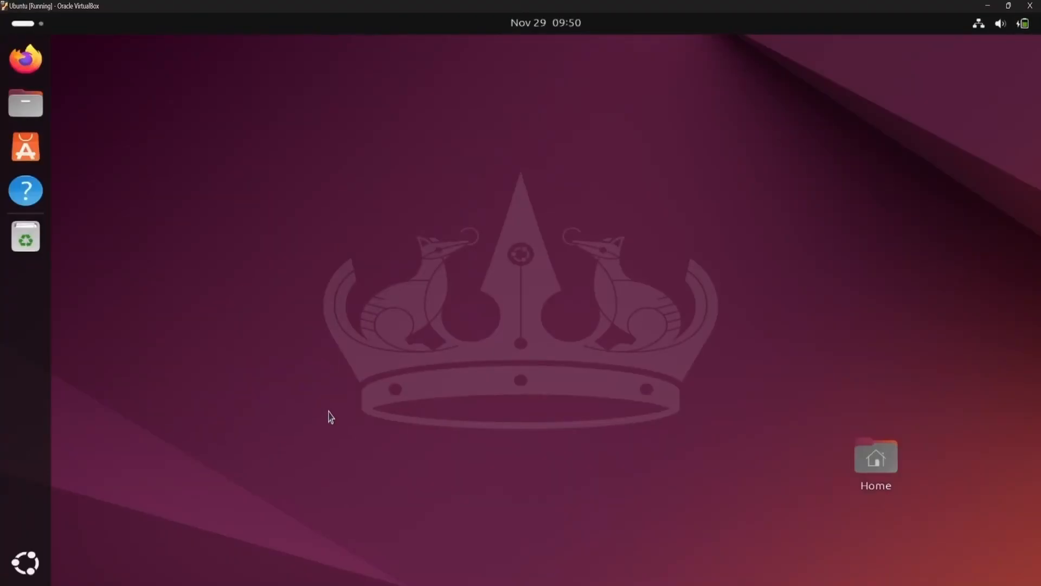
Open Firefox in the Ubuntu virtual machine, search for "download jdk" and open Oracle's Java Downloads page
click(26, 60)
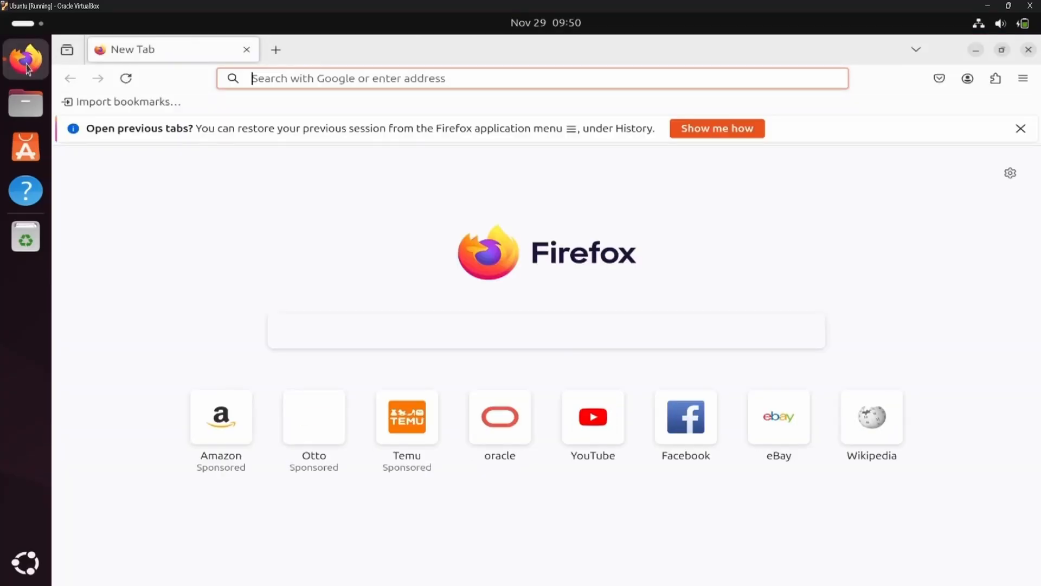
click(308, 79)
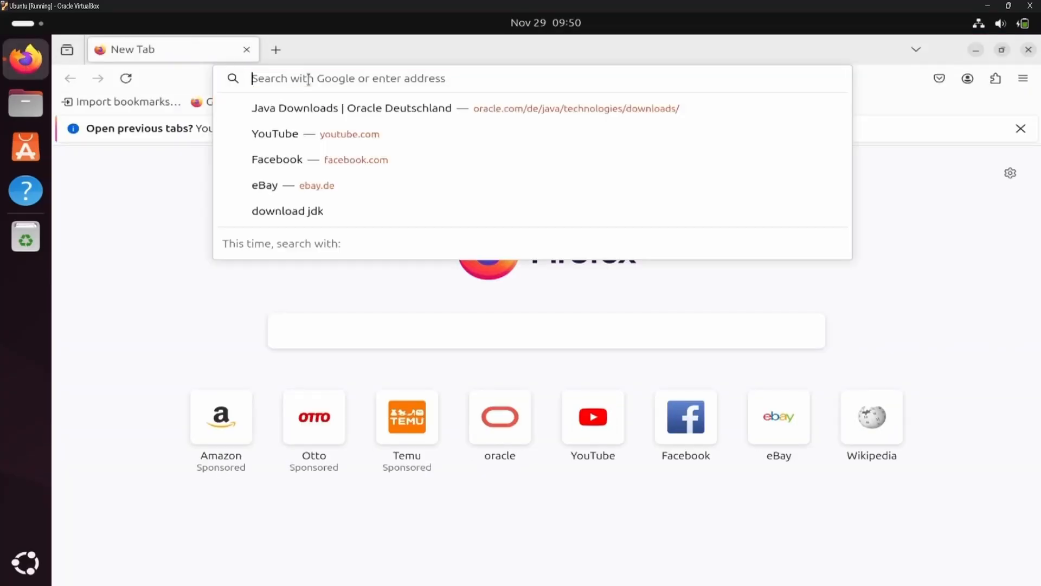
text(downl)
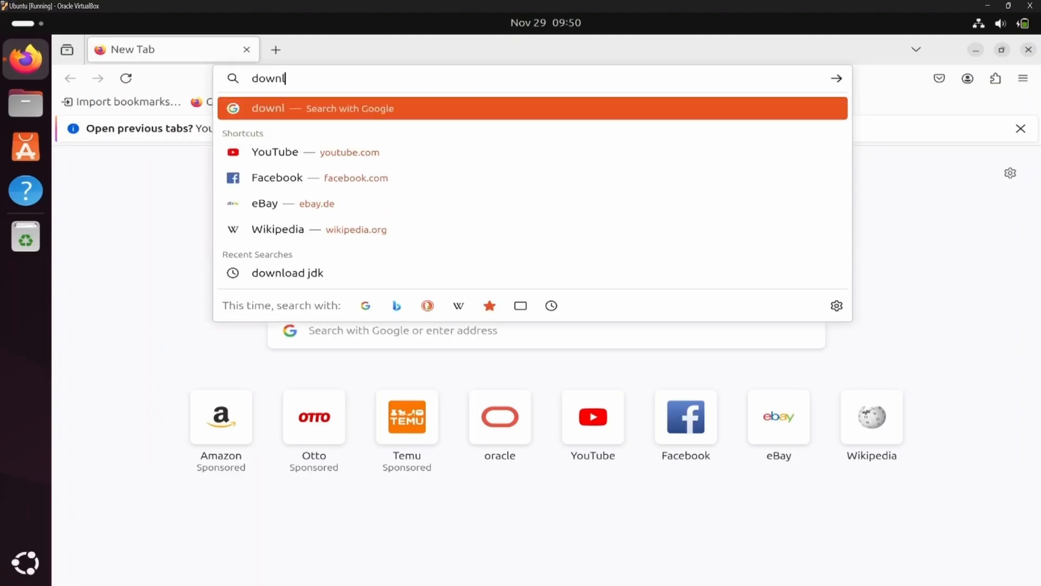
text(oad jdk)
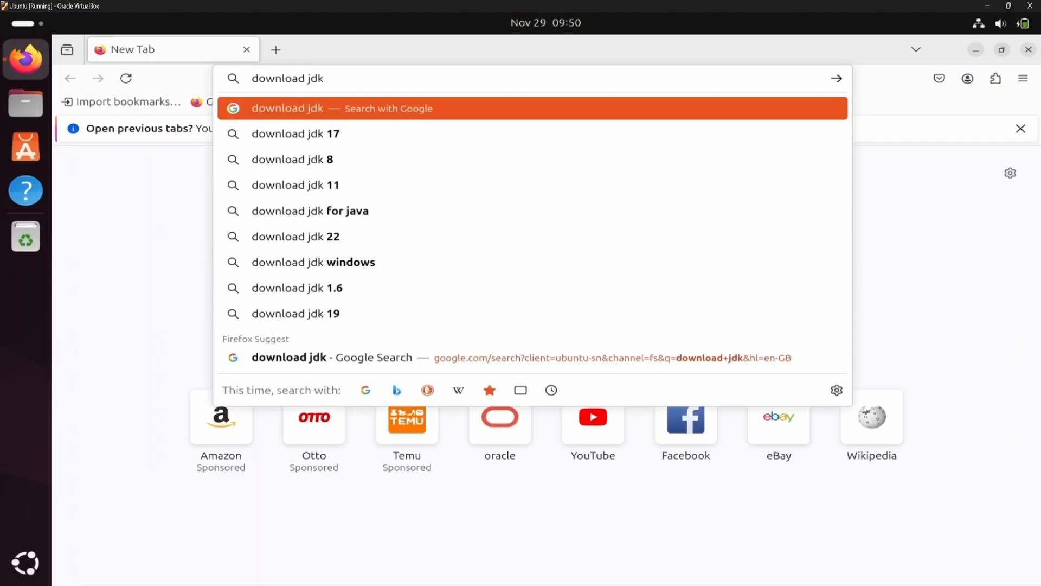
key(Return)
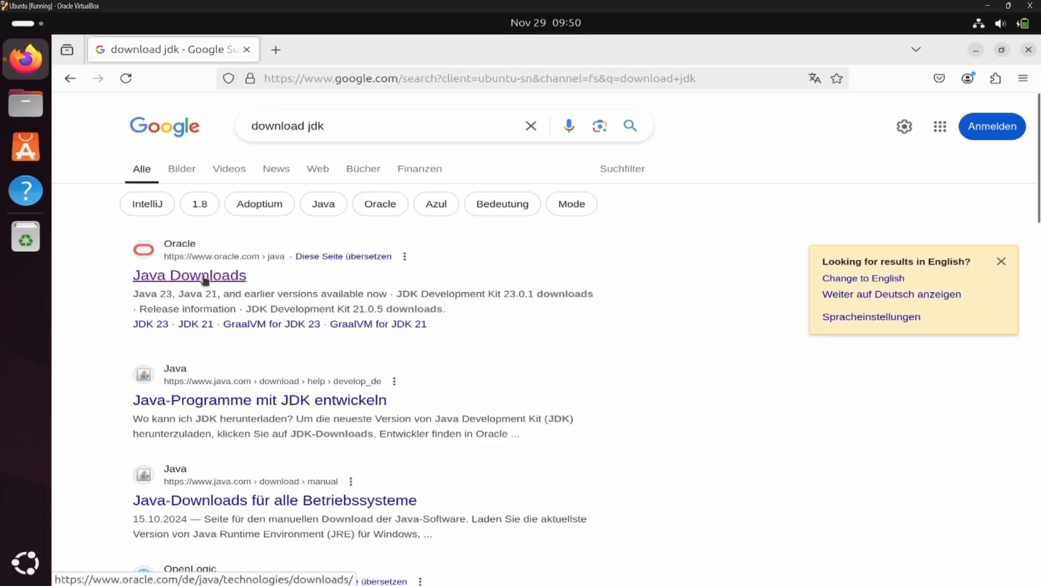
click(205, 279)
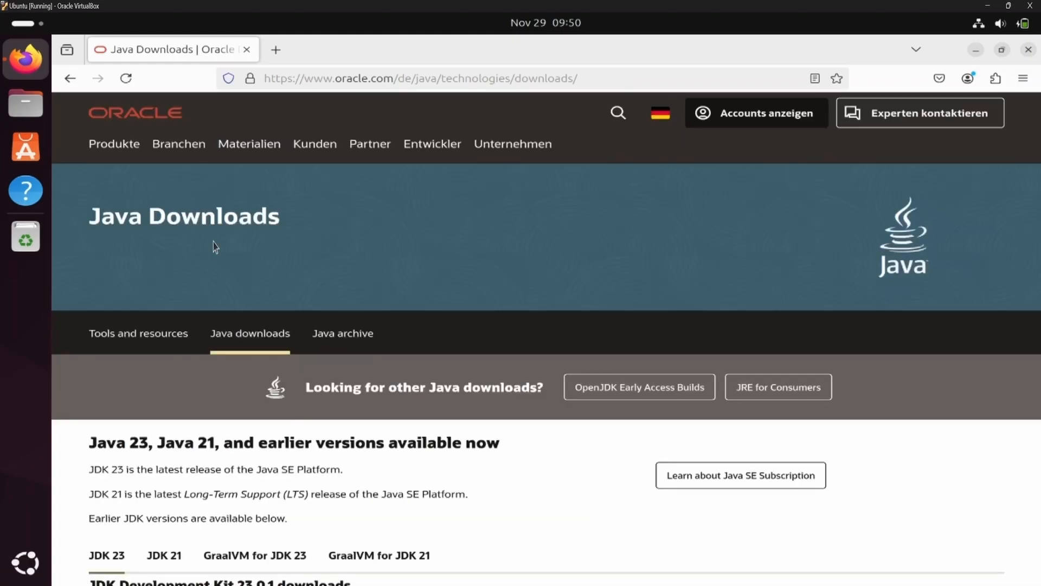
Examine the JDK release descriptions and the Linux compressed archive options for JDK 23 on the download page
scroll(215, 290, down, 3)
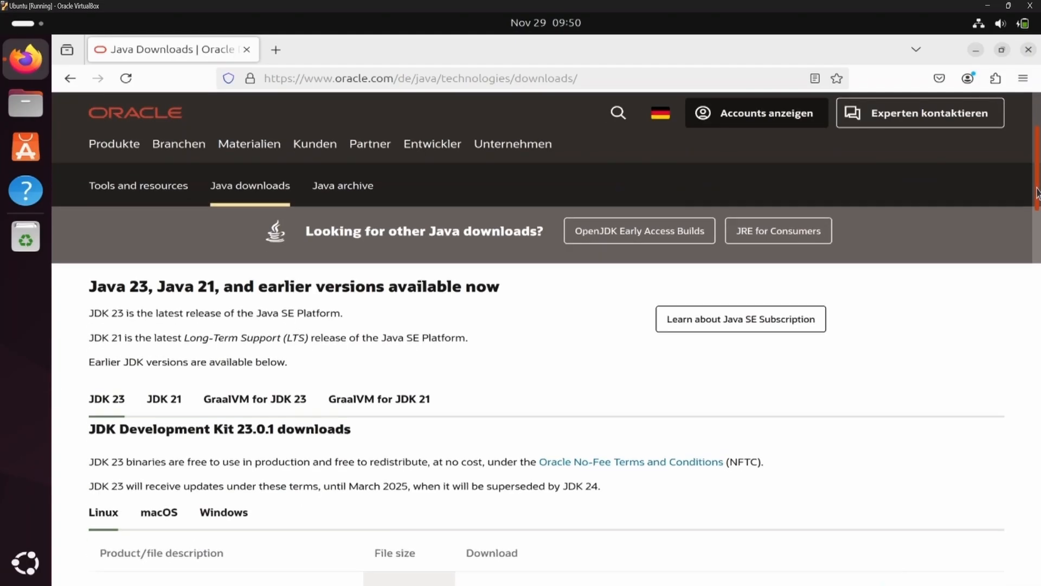
drag(88, 255, 507, 264)
click(117, 276)
drag(90, 282, 341, 282)
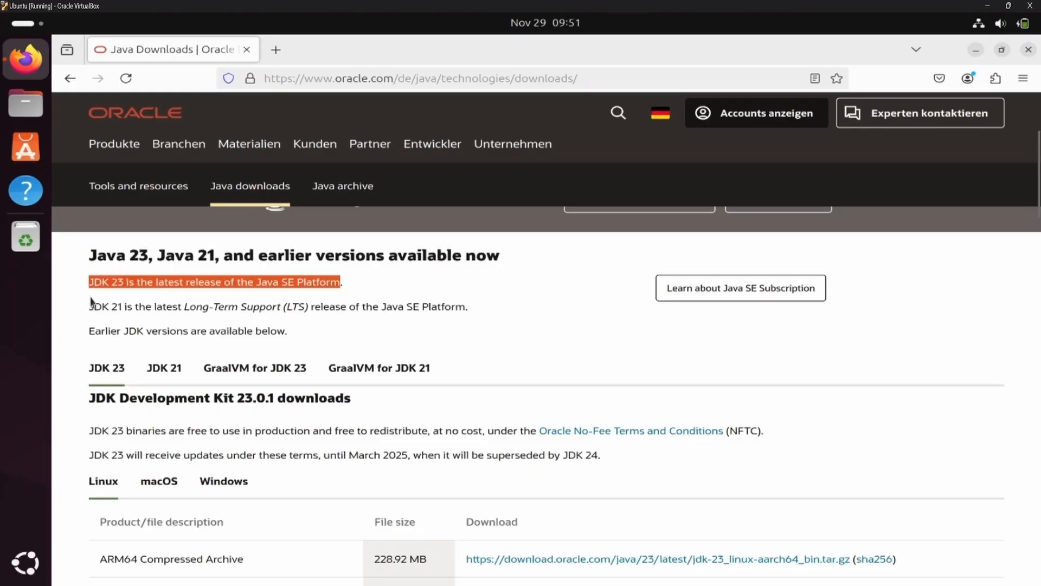
click(91, 309)
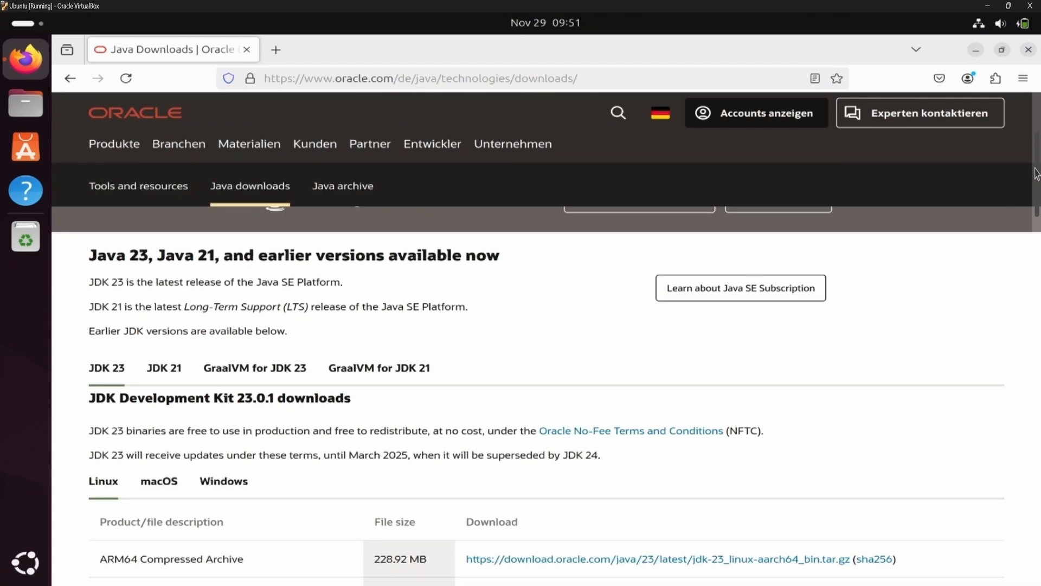
drag(1035, 182, 1035, 209)
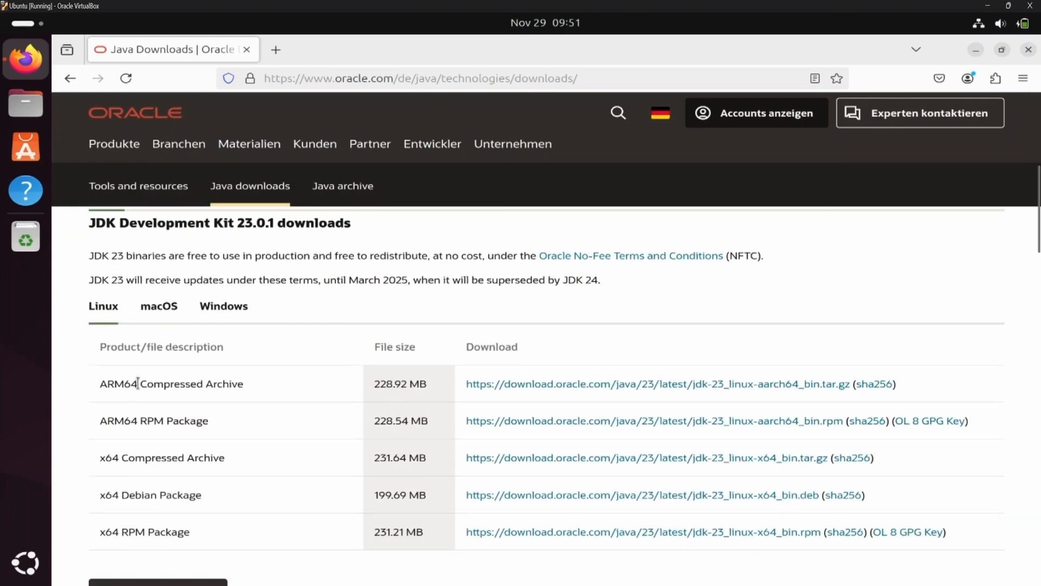
drag(180, 382, 244, 383)
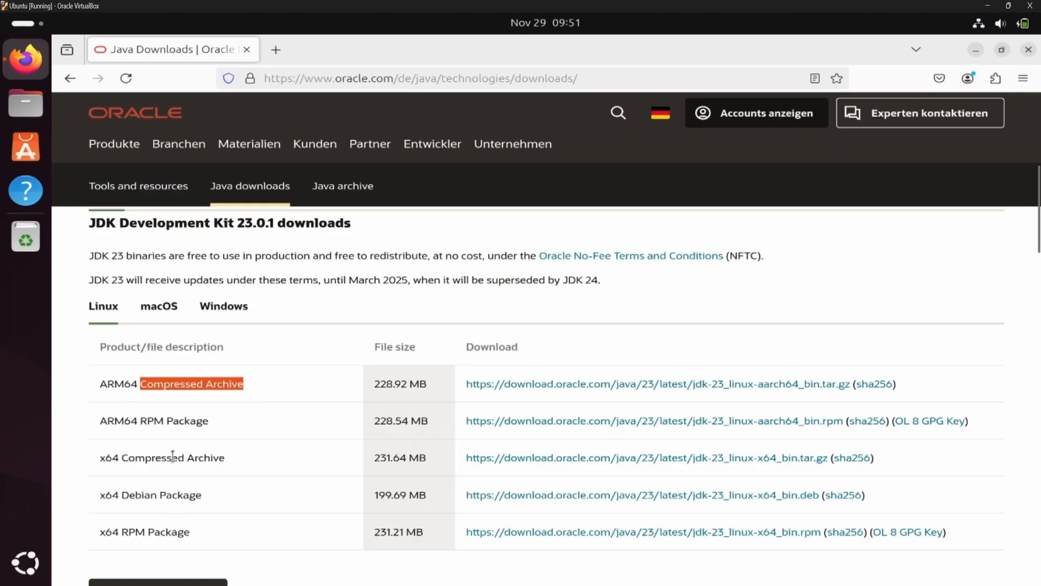
drag(121, 457, 229, 463)
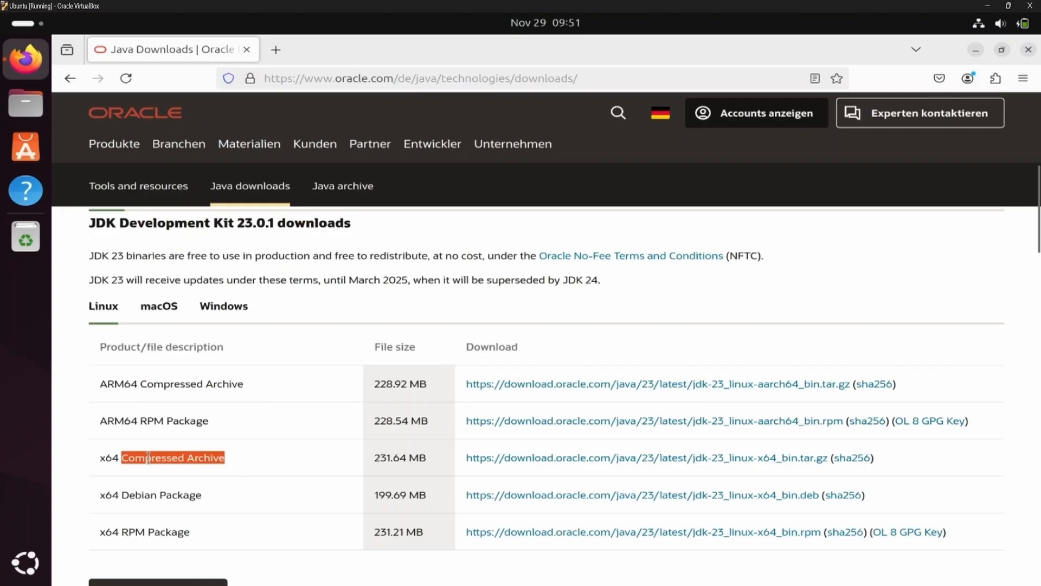
Download the Linux x64 Compressed Archive jdk-23_linux-x64_bin.tar.gz and show the file in its folder
drag(99, 458, 118, 455)
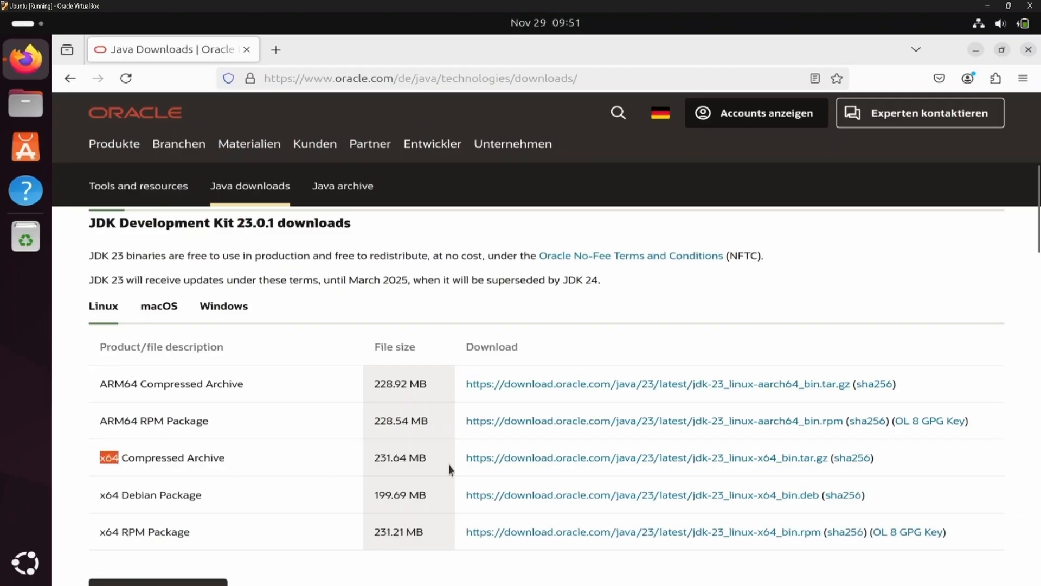
click(512, 461)
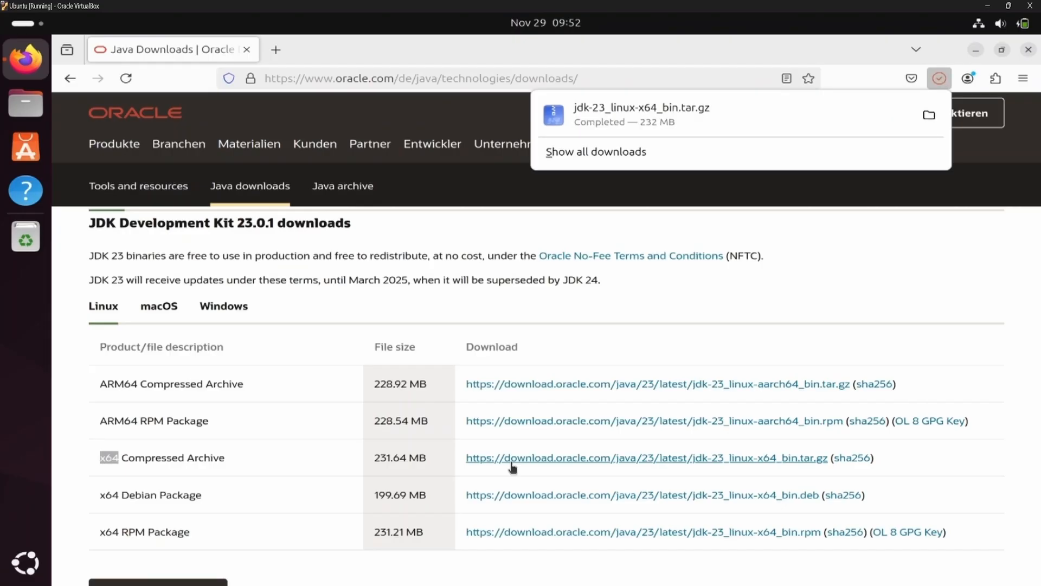
click(929, 117)
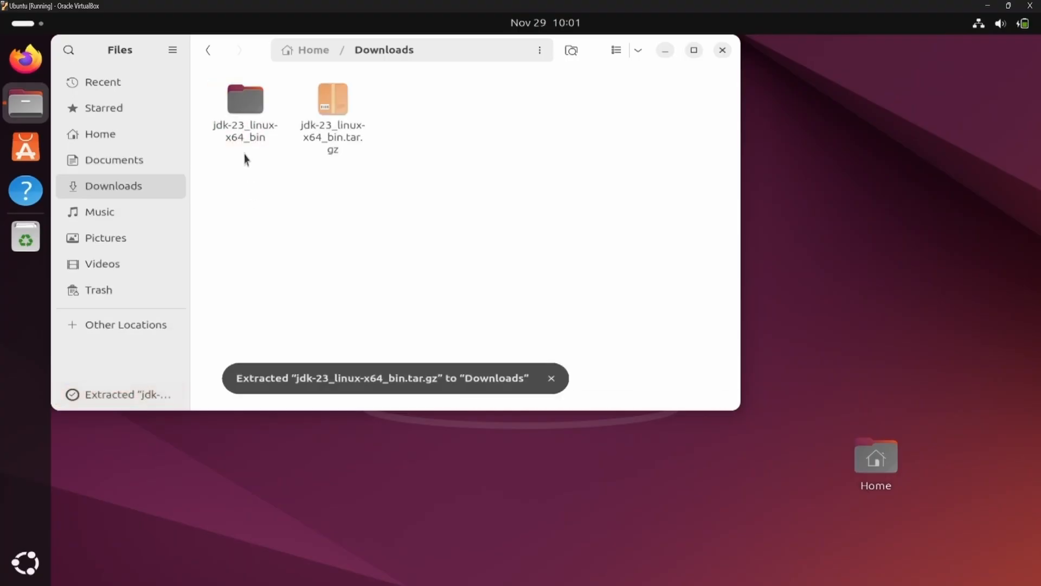
Check the contents of the extracted jdk-23_linux-x64_bin folder and copy the jdk-23.0.1 folder inside it
double_click(236, 125)
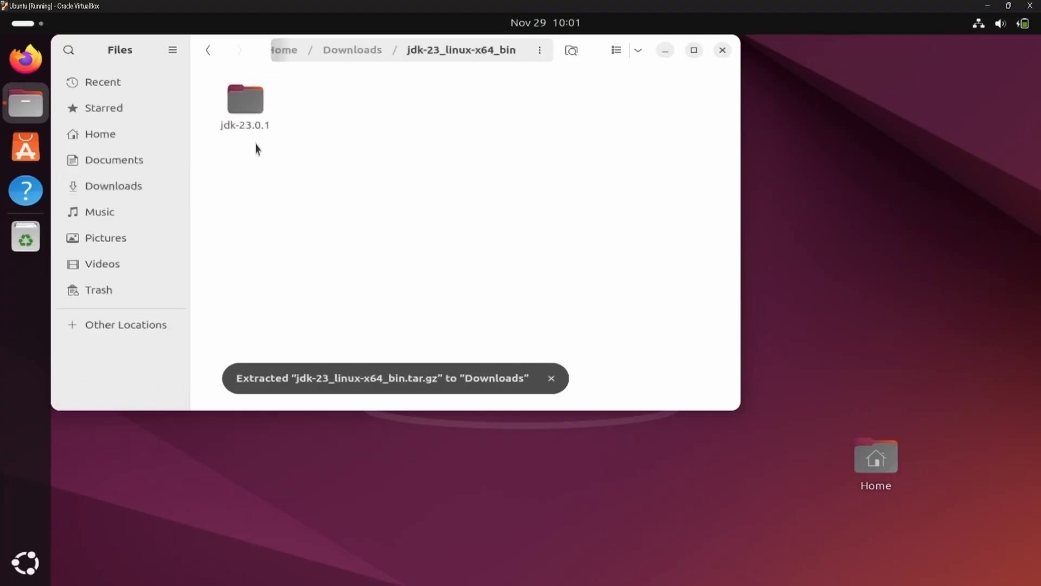
double_click(257, 125)
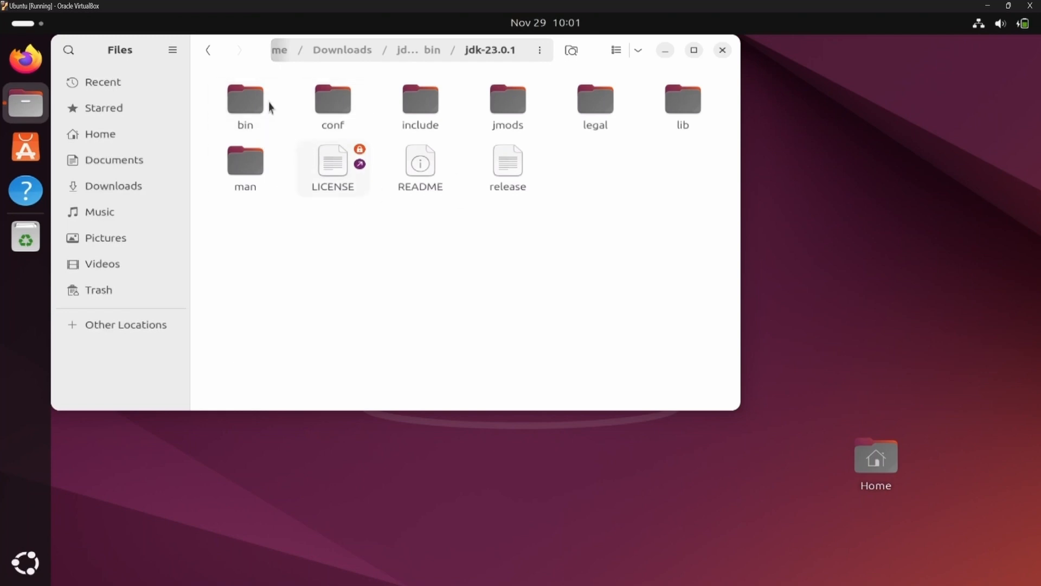
click(212, 53)
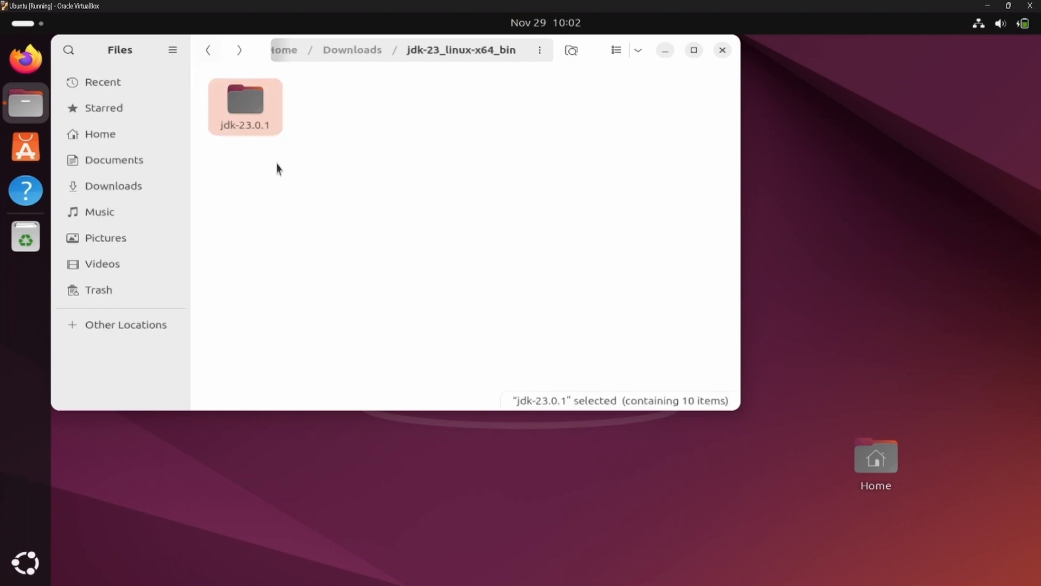
click(248, 123)
right_click(247, 106)
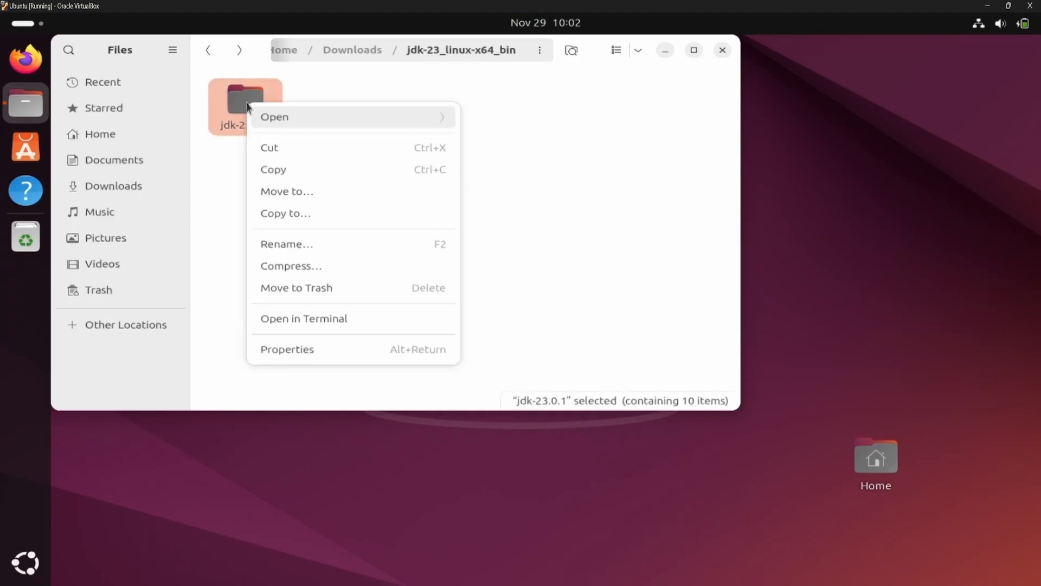
click(276, 169)
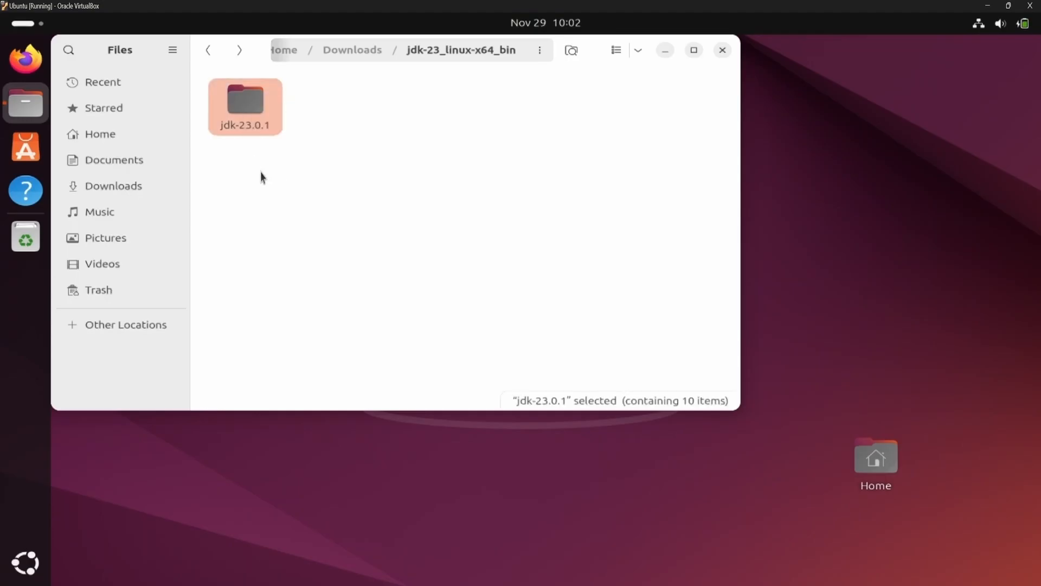
Create a new folder named Java in the Home directory
click(104, 133)
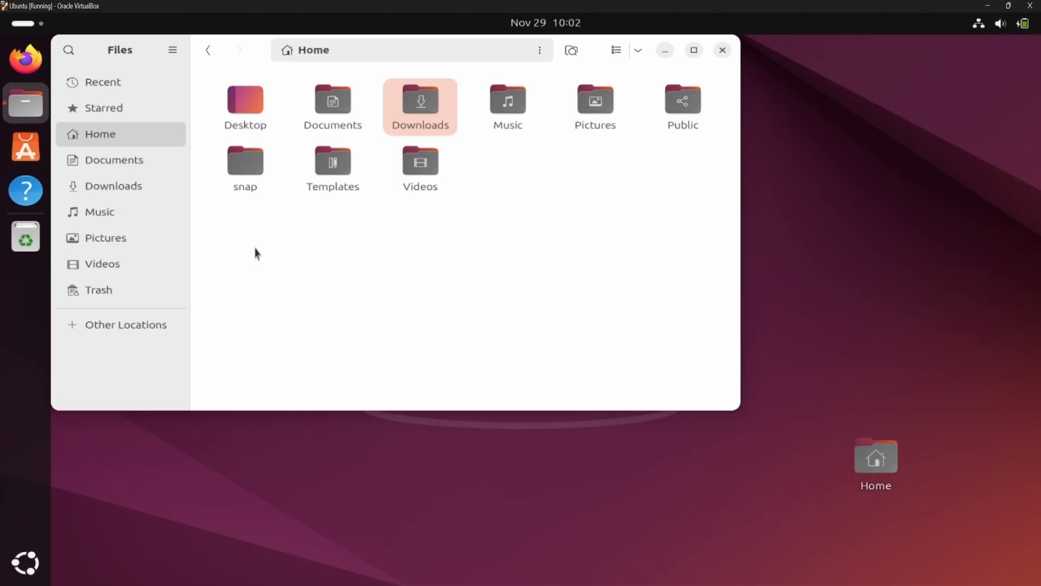
right_click(311, 247)
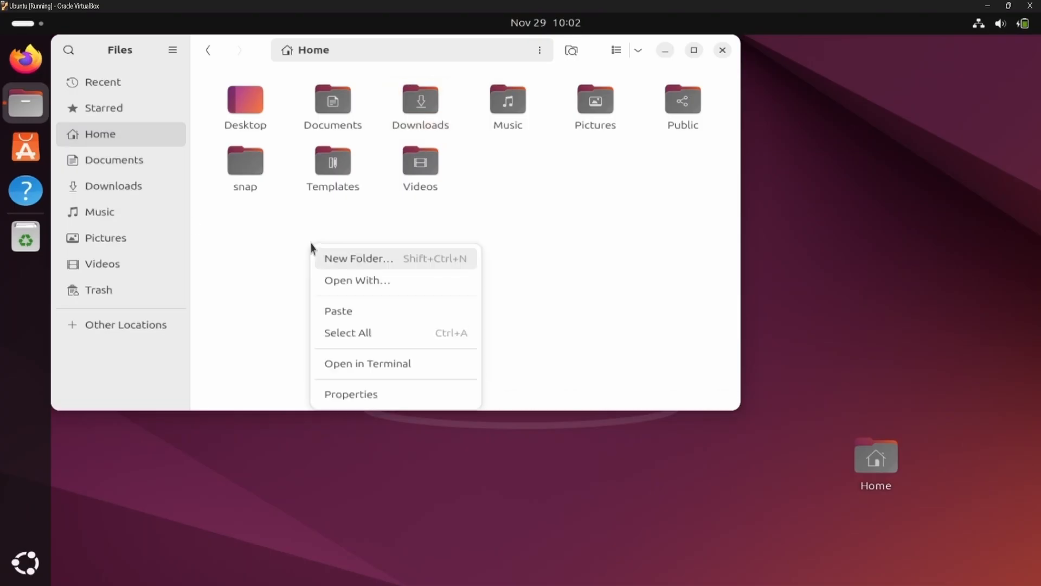
click(337, 259)
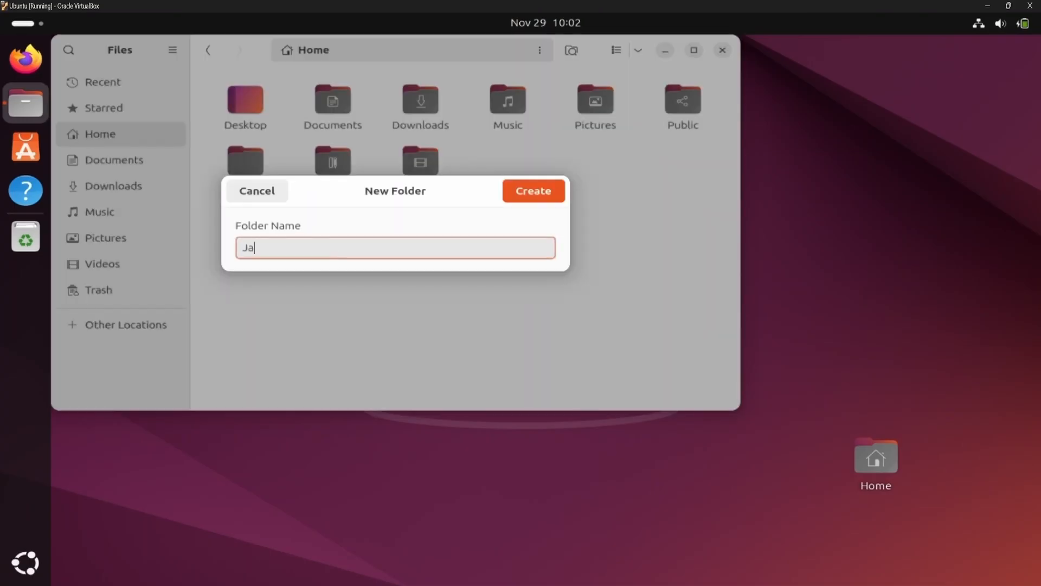
key(Return)
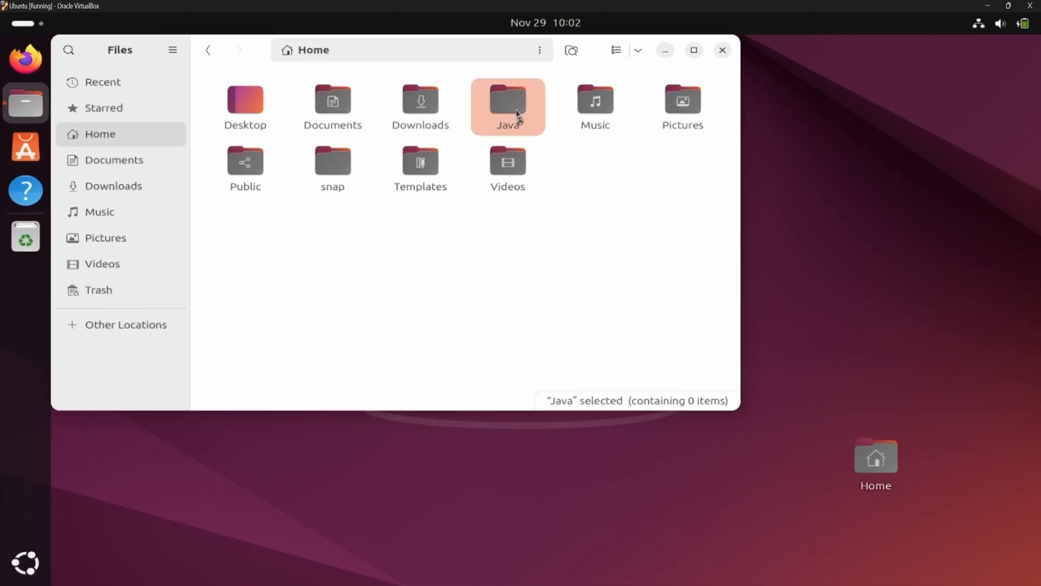
Paste the copied jdk-23.0.1 folder into the Java folder and open it
double_click(516, 111)
right_click(272, 173)
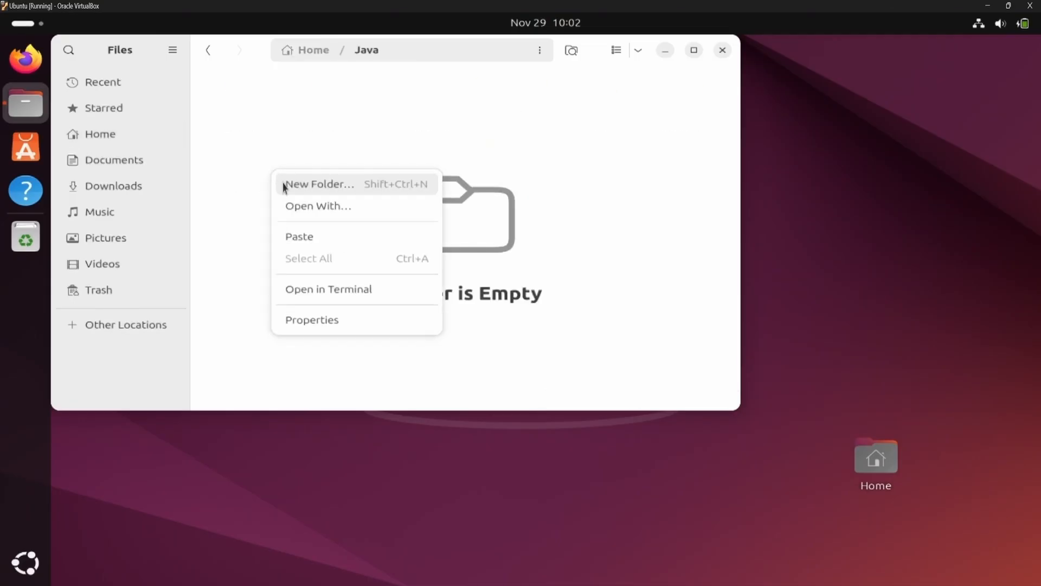
click(292, 236)
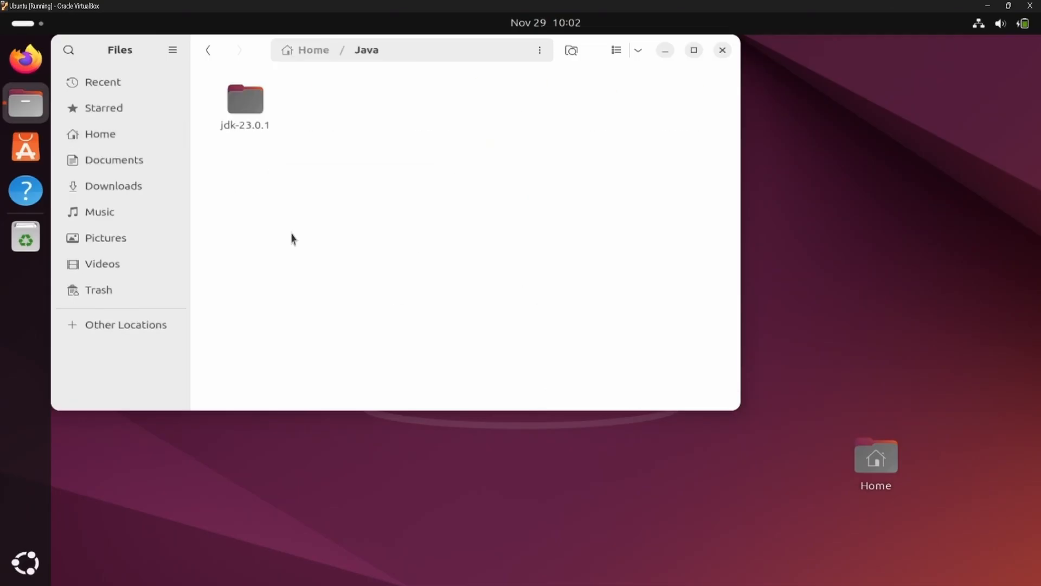
double_click(251, 108)
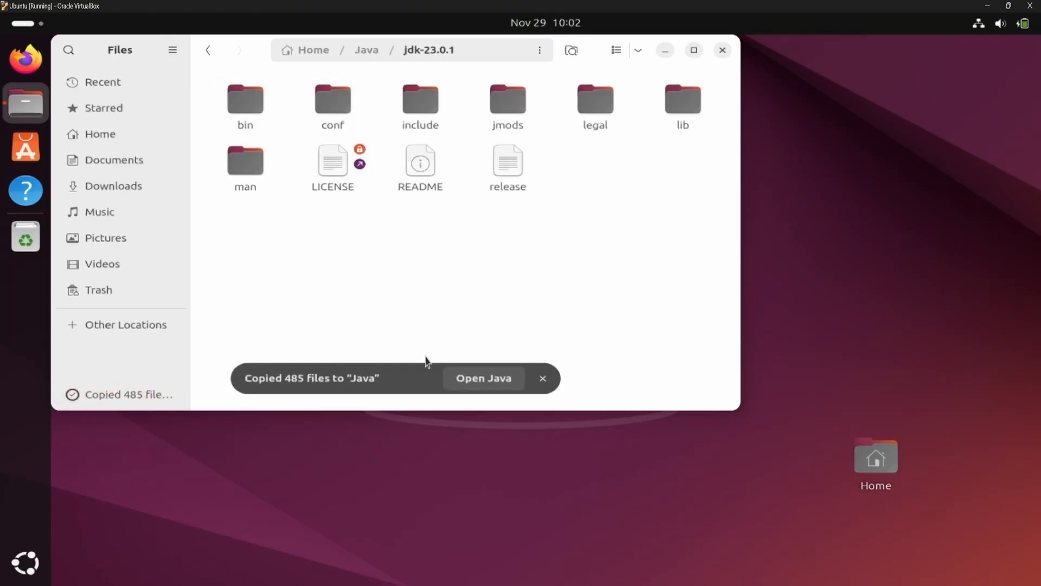
Copy the full path of the open jdk-23.0.1 folder from the file manager
click(464, 52)
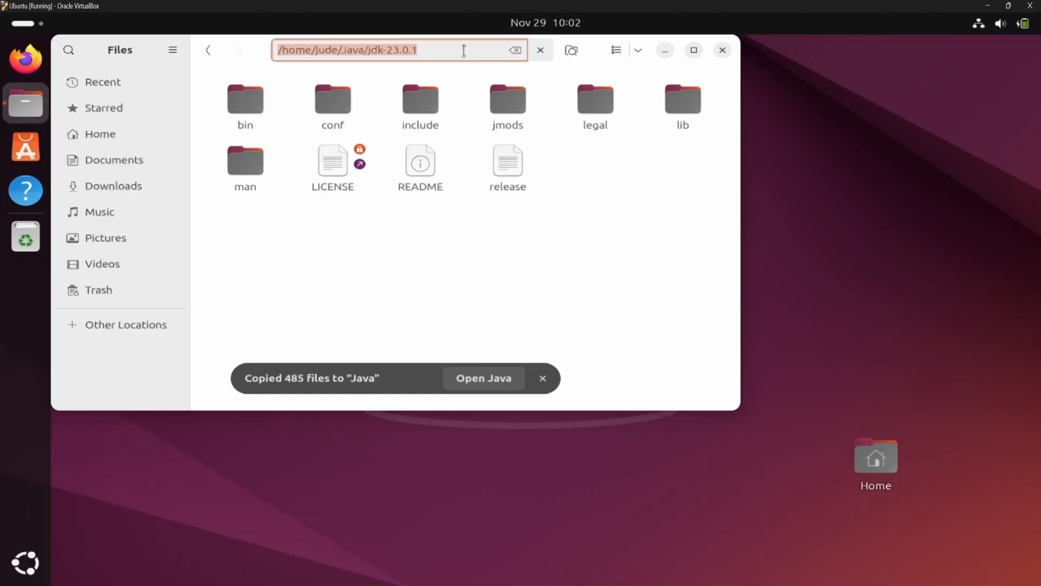
right_click(398, 55)
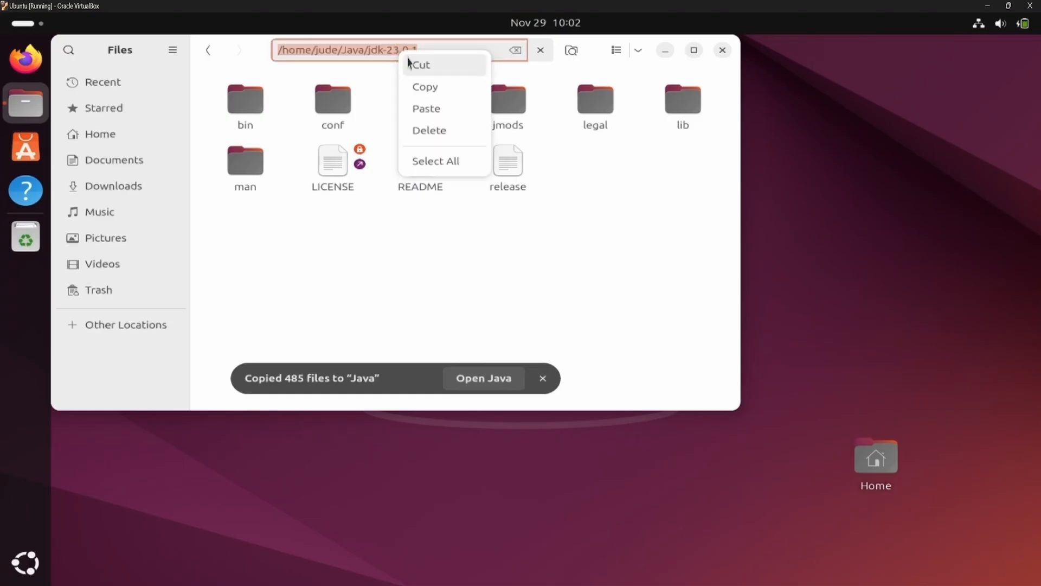
click(426, 88)
Open the Ubuntu Terminal and maximize its window
key(super+a)
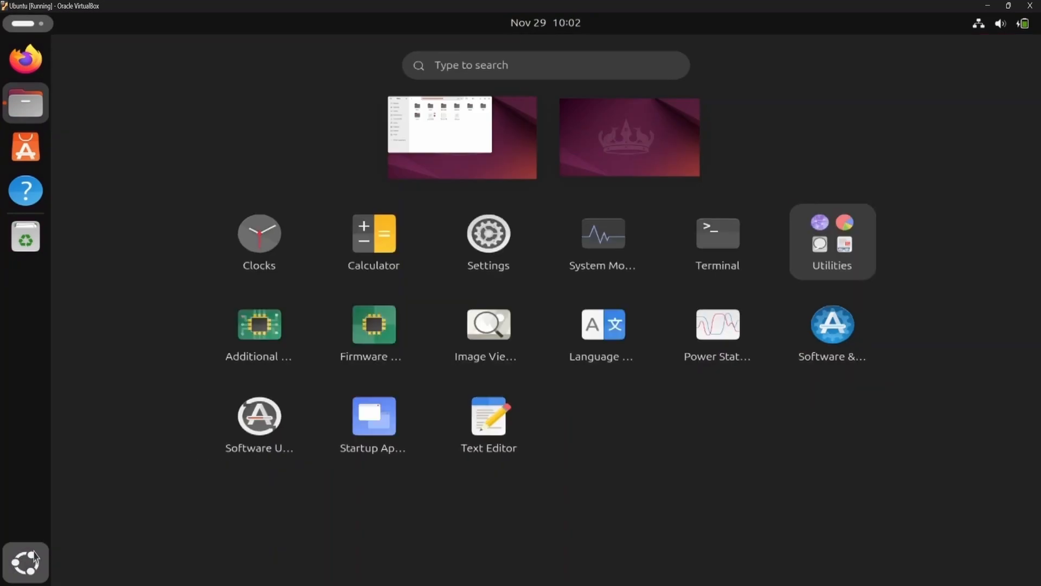
text(terminal)
key(Return)
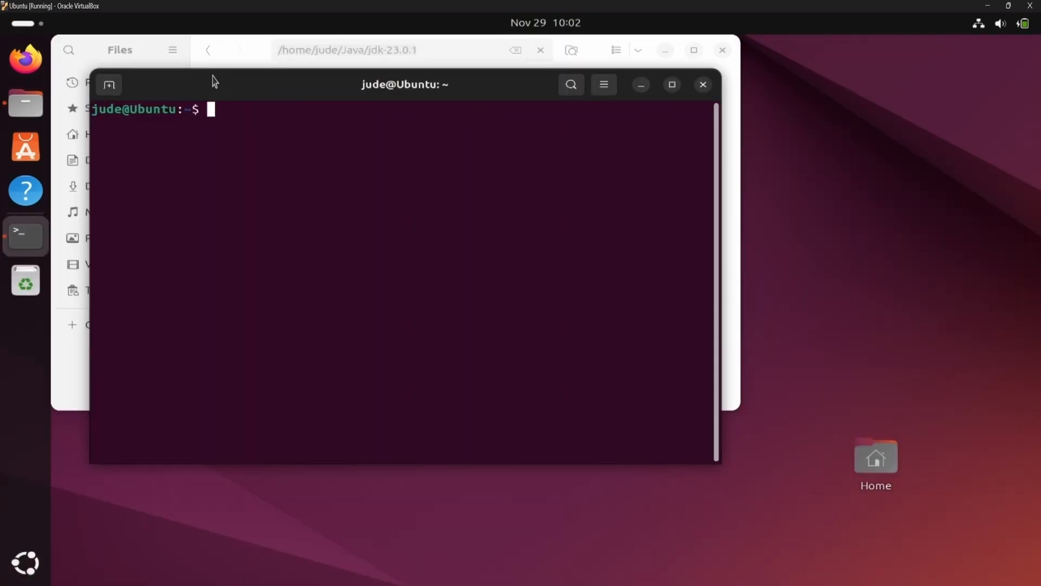
double_click(213, 82)
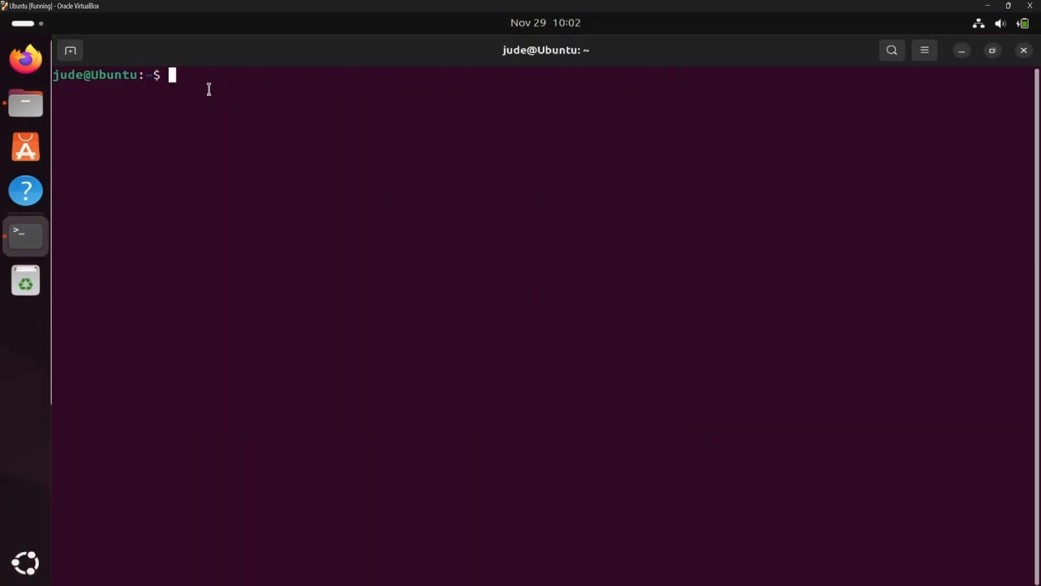
Check whether Java is available with java --version and clear the terminal output
text(java --version)
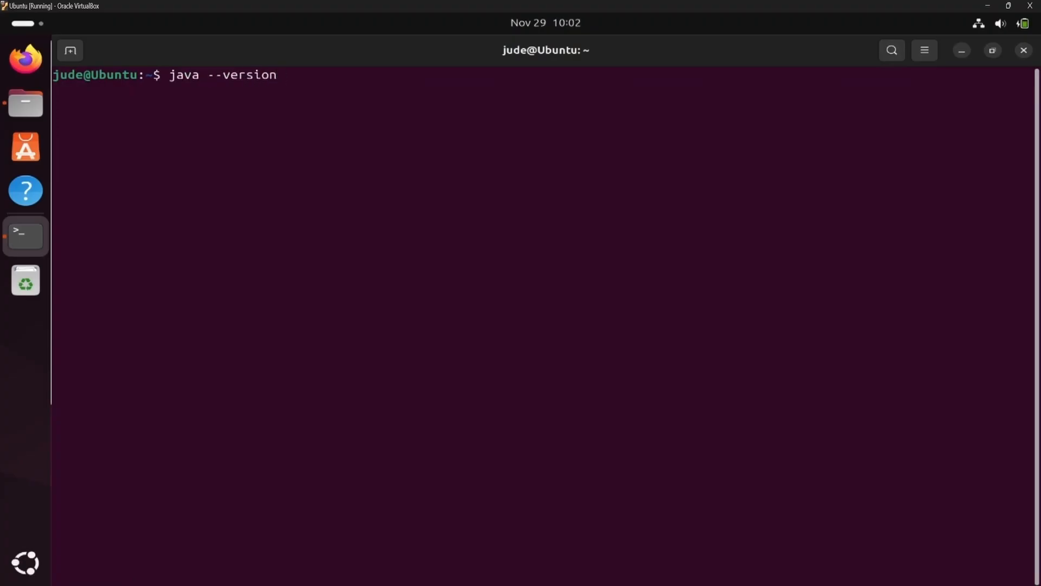
key(Return)
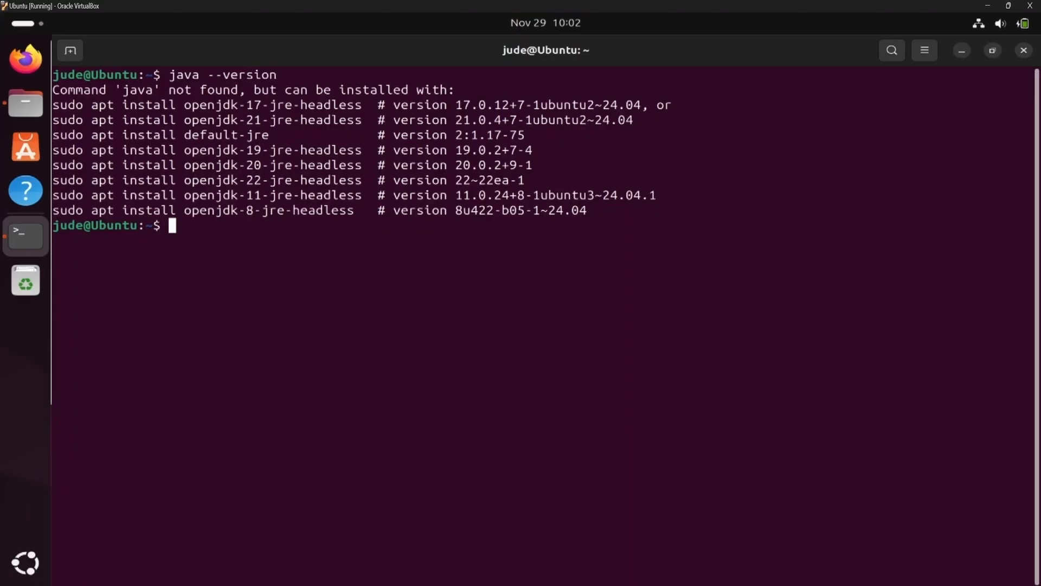
text(clear)
key(Return)
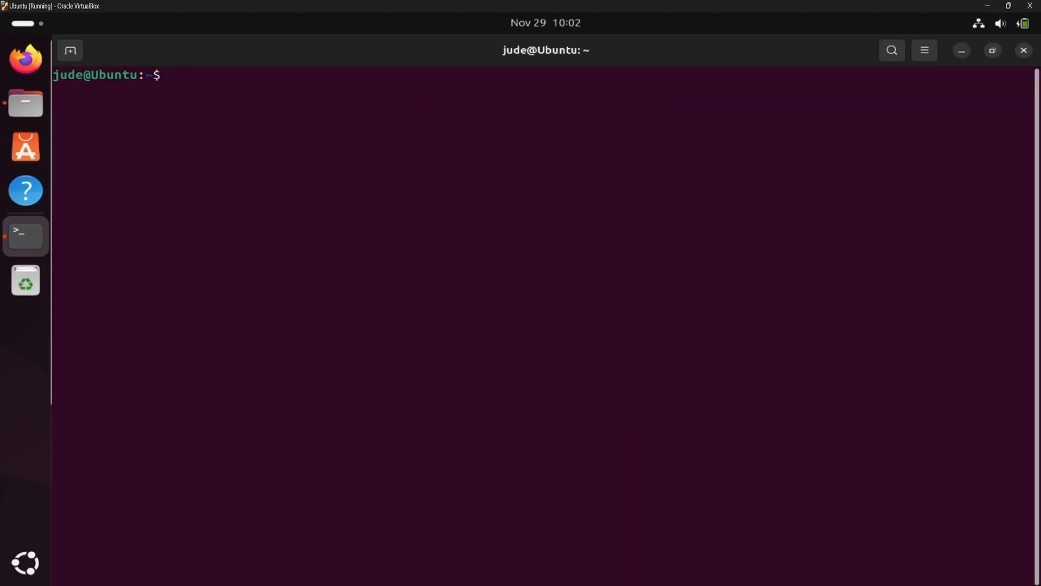
List all files in the home directory with ll and open .profile in vi
text(ll)
key(Return)
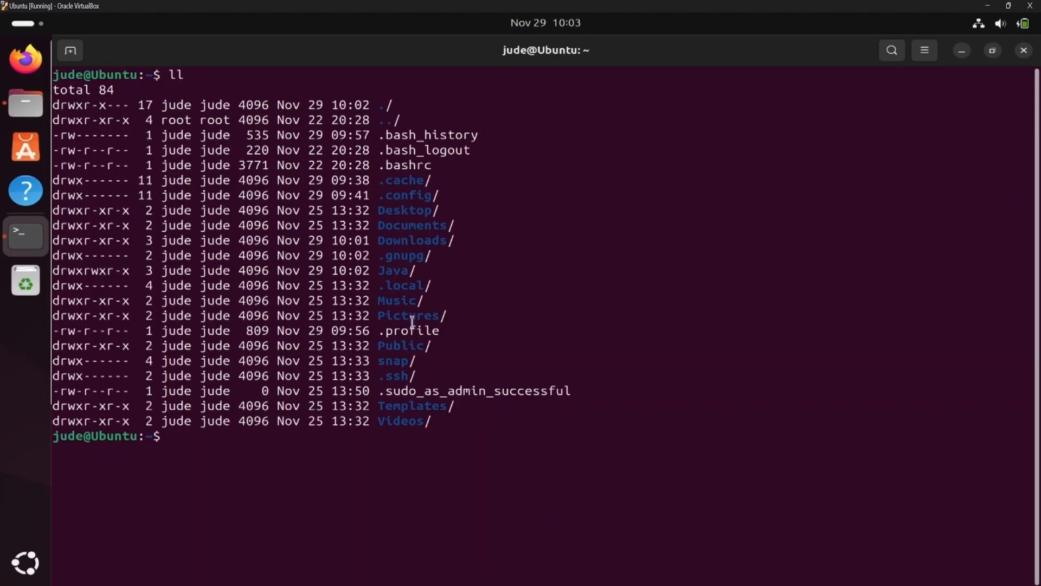
drag(443, 330, 372, 331)
click(291, 446)
text(vi .profile)
key(Return)
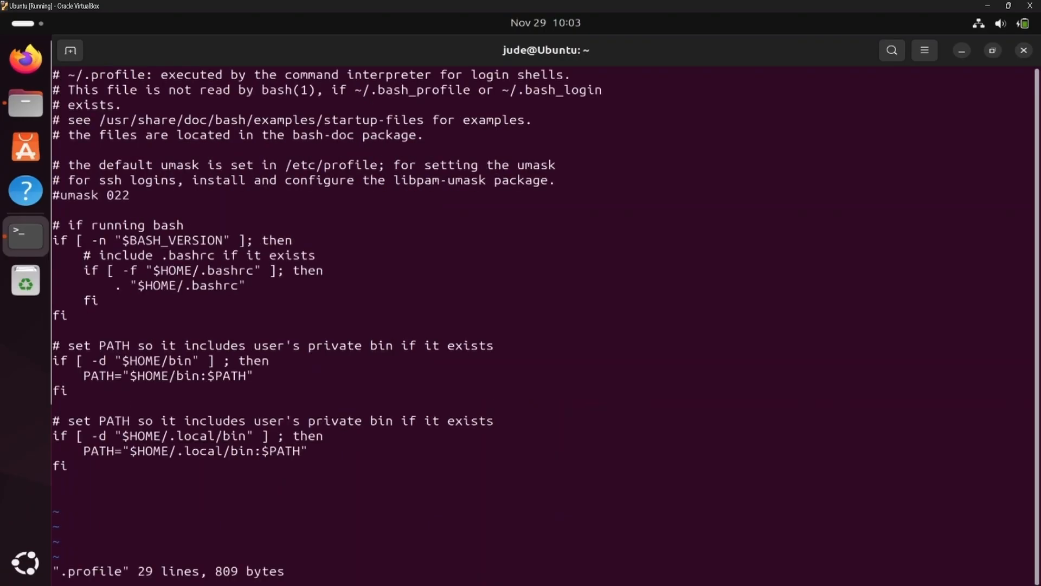
Add an export JAVA_HOME line at the end of .profile with the copied jdk-23.0.1 path in double quotes
key(Down)
key(Down)
key(Down)
key(Down)
key(Down)
key(Down)
key(Down)
key(Down)
key(Down)
key(Down)
key(Down)
key(Down)
key(Down)
key(Down)
key(Down)
key(Down)
key(Down)
key(Down)
key(Down)
key(Down)
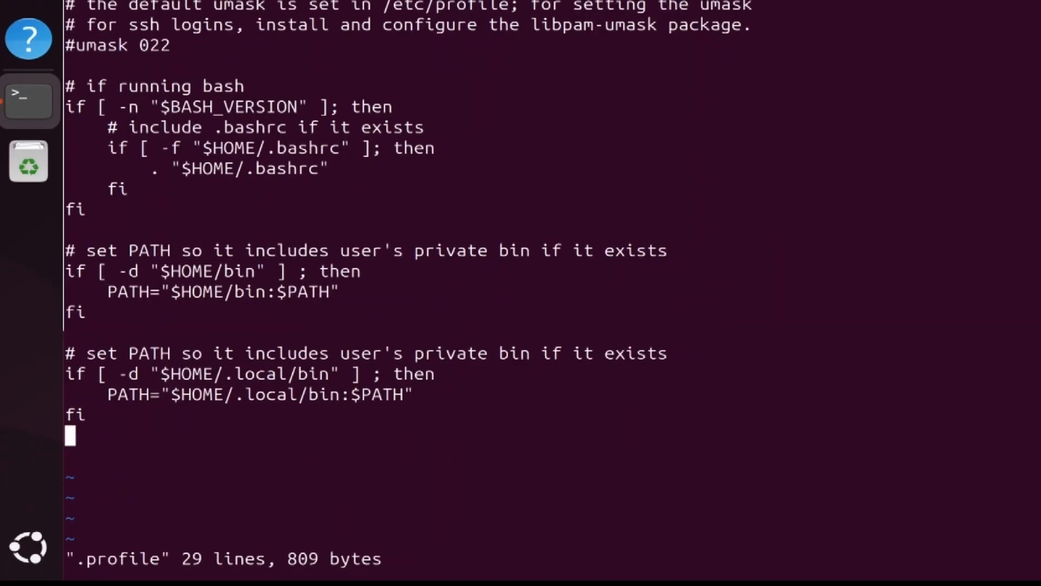
text(expo)
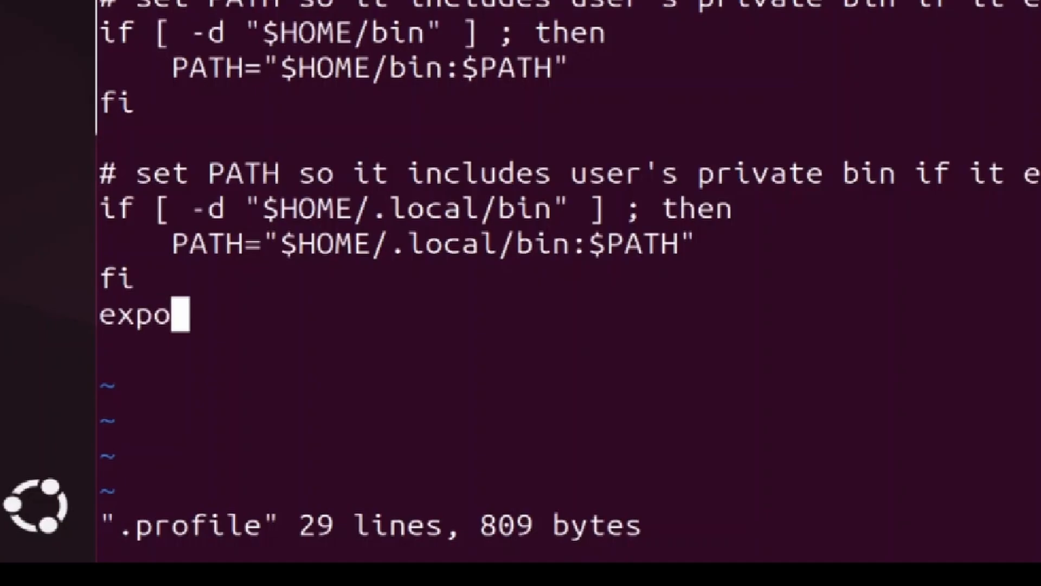
text(rt JAVA_HOME)
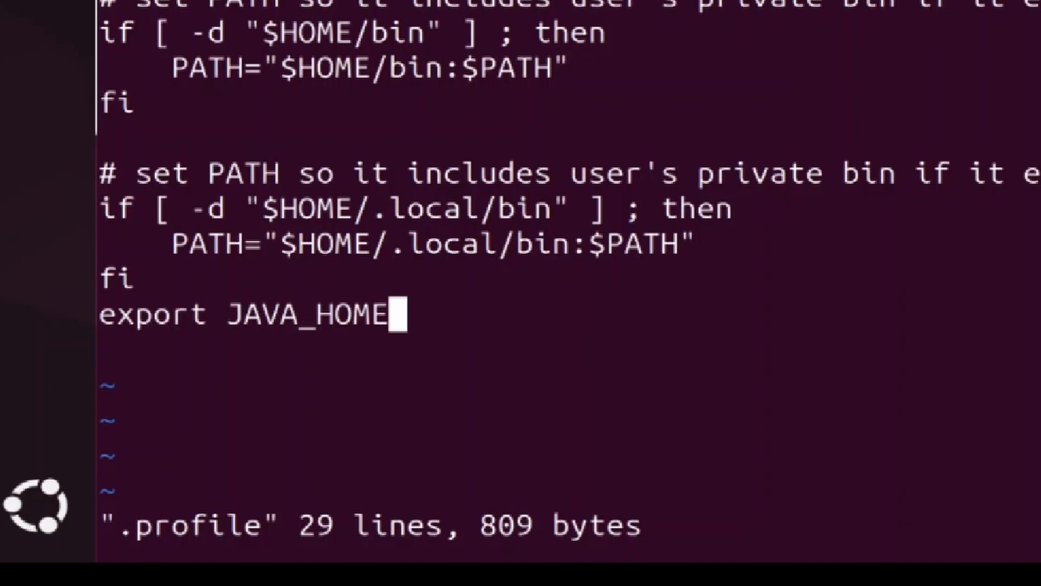
text(=")
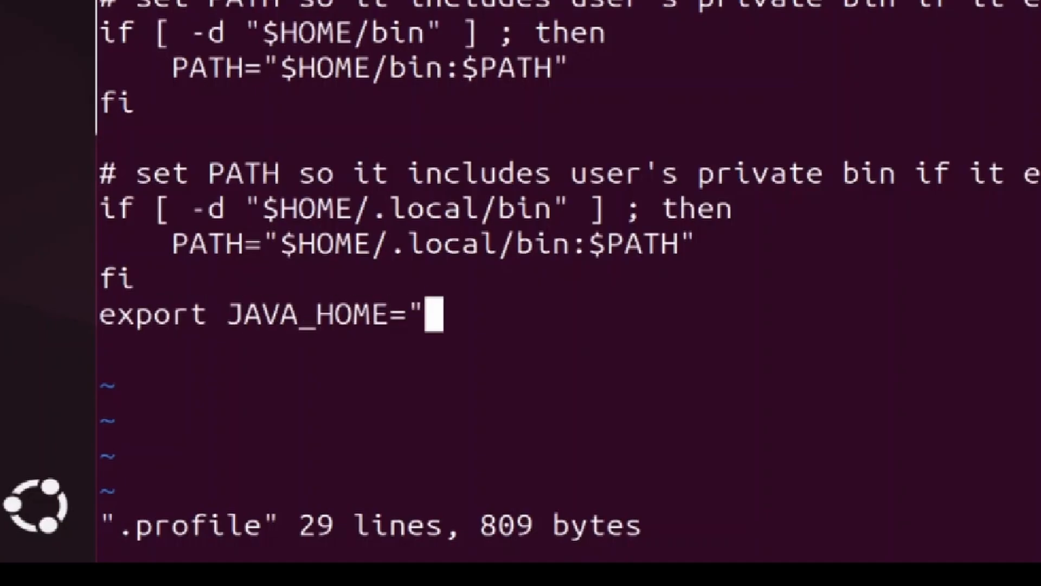
right_click(433, 309)
click(522, 66)
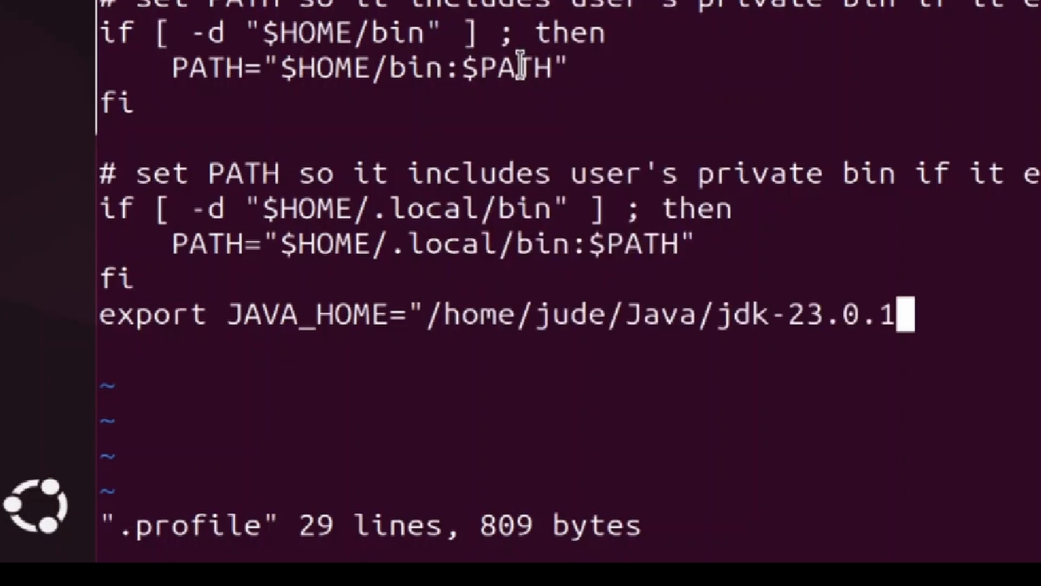
text(")
key(Return)
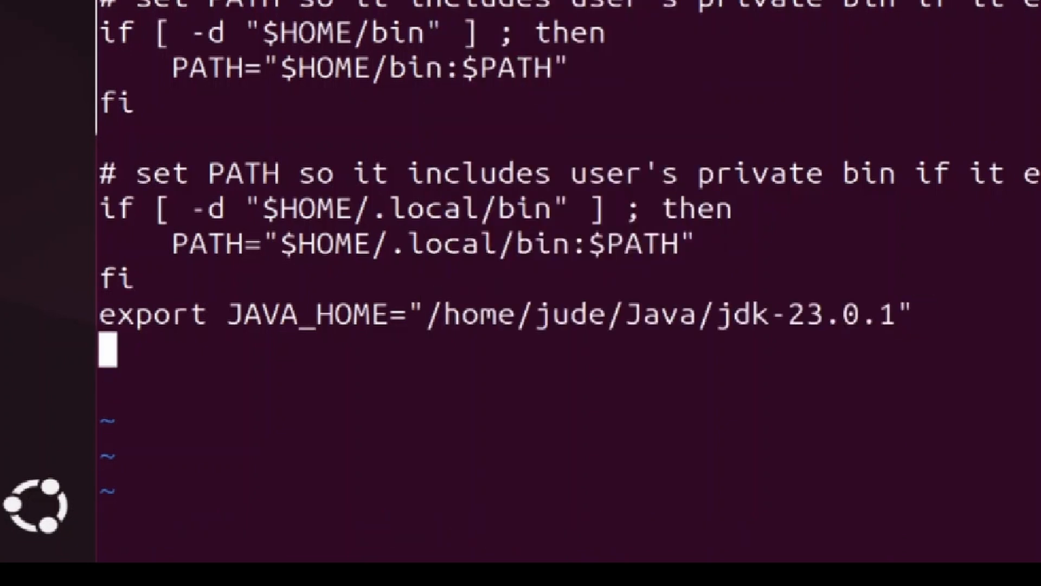
Add the line PATH="$JAVA_HOME/bin:$PATH" below the JAVA_HOME export in .profile
text(PATH)
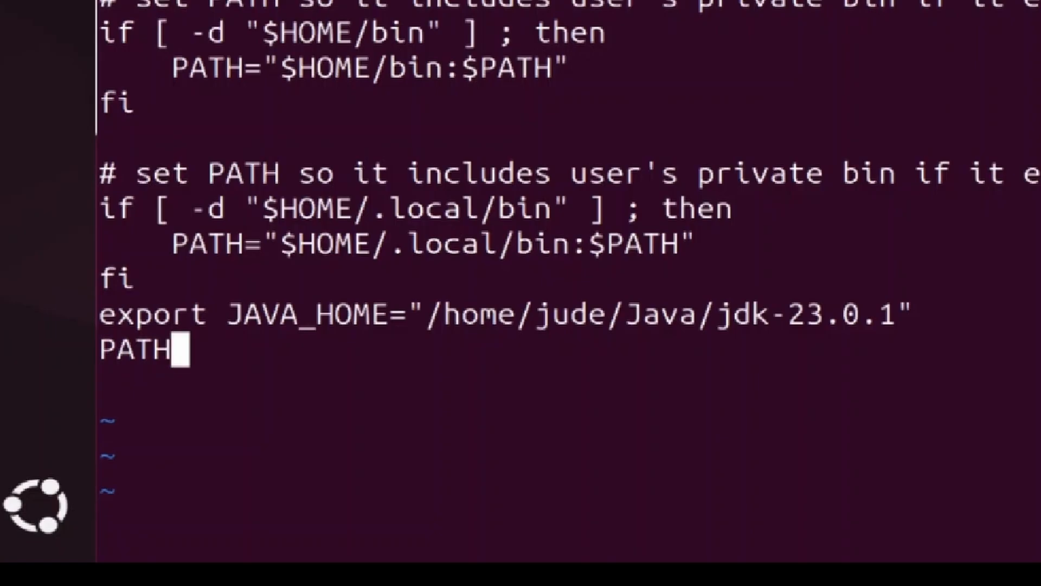
text(=)
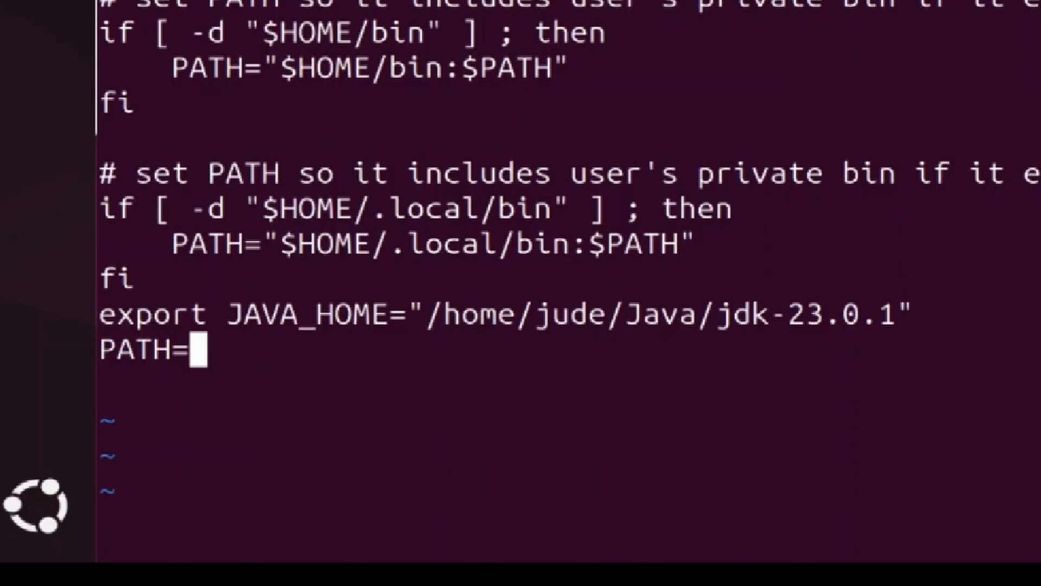
text("$)
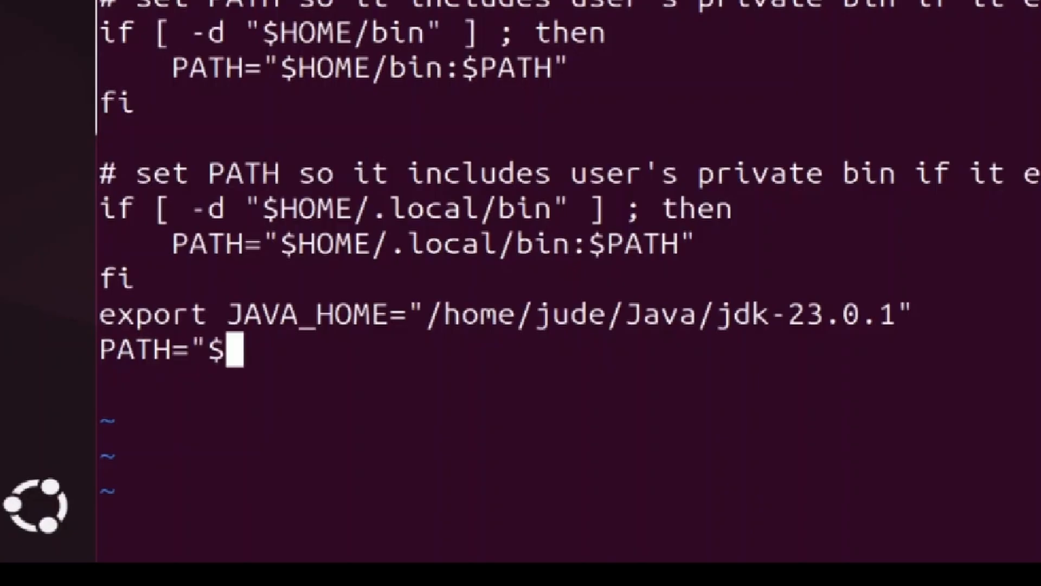
text(JAVA_HOME)
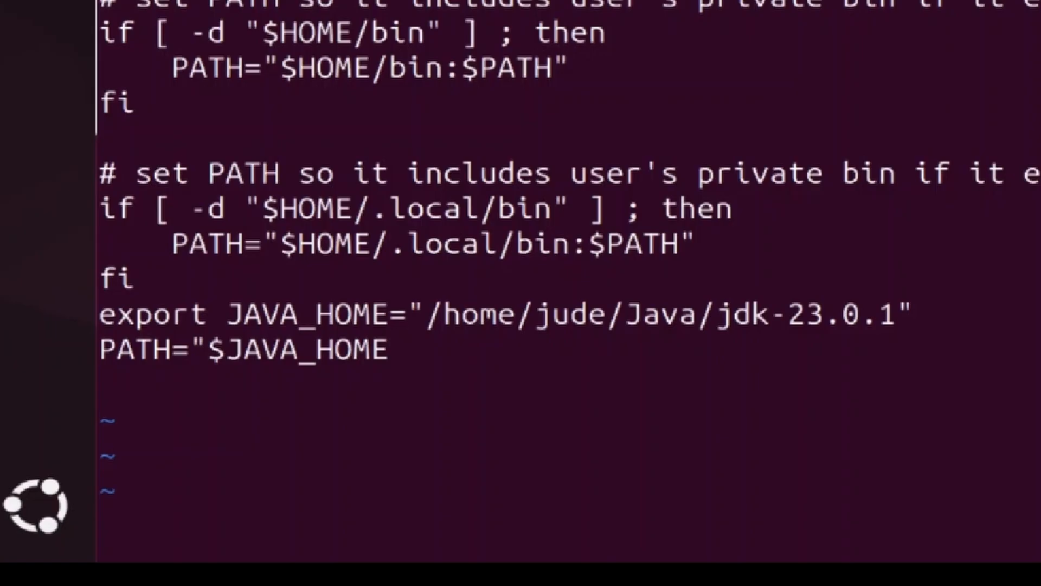
text(/bin:)
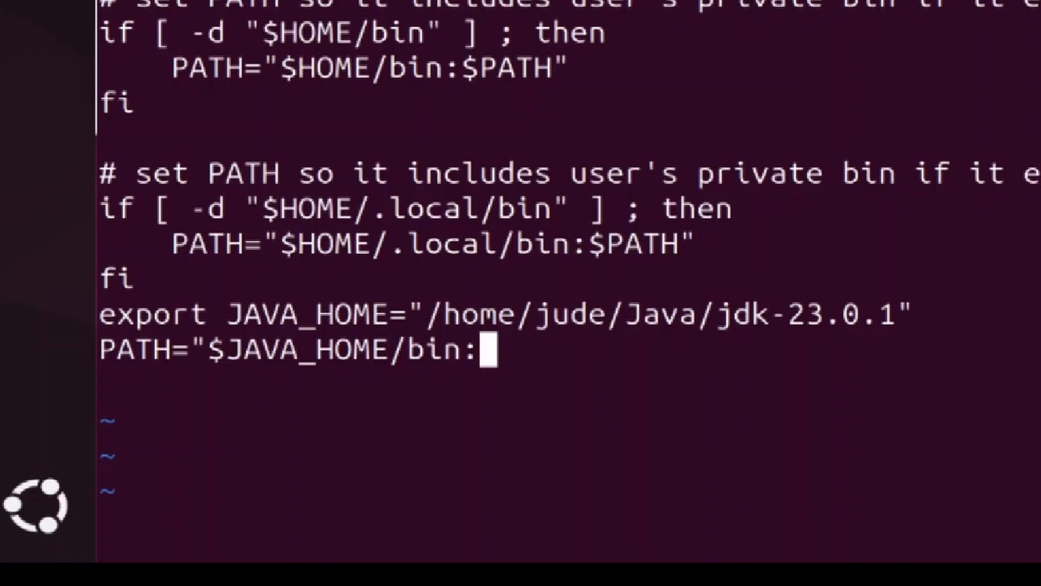
text($PATH)
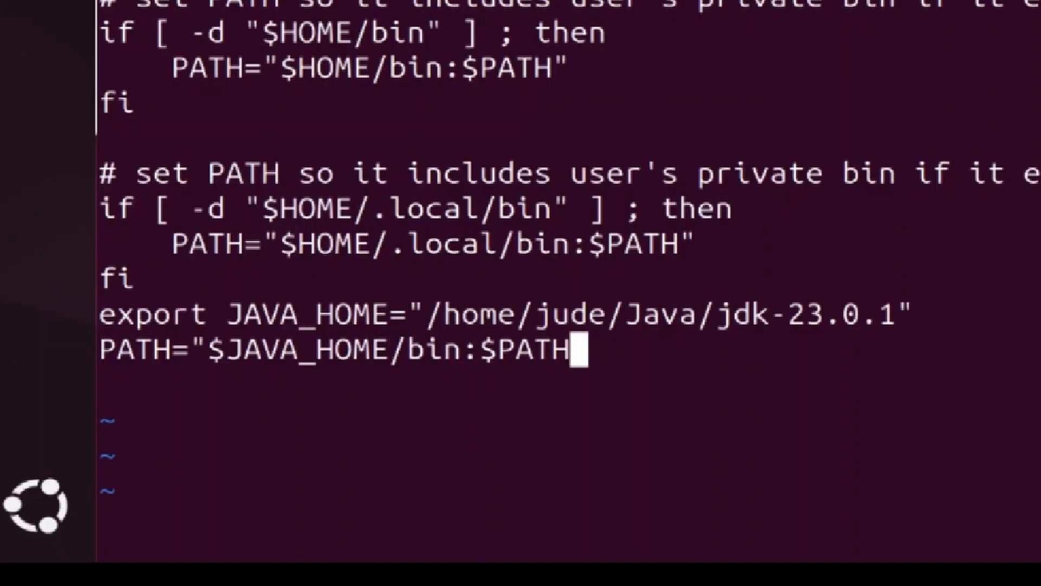
text(")
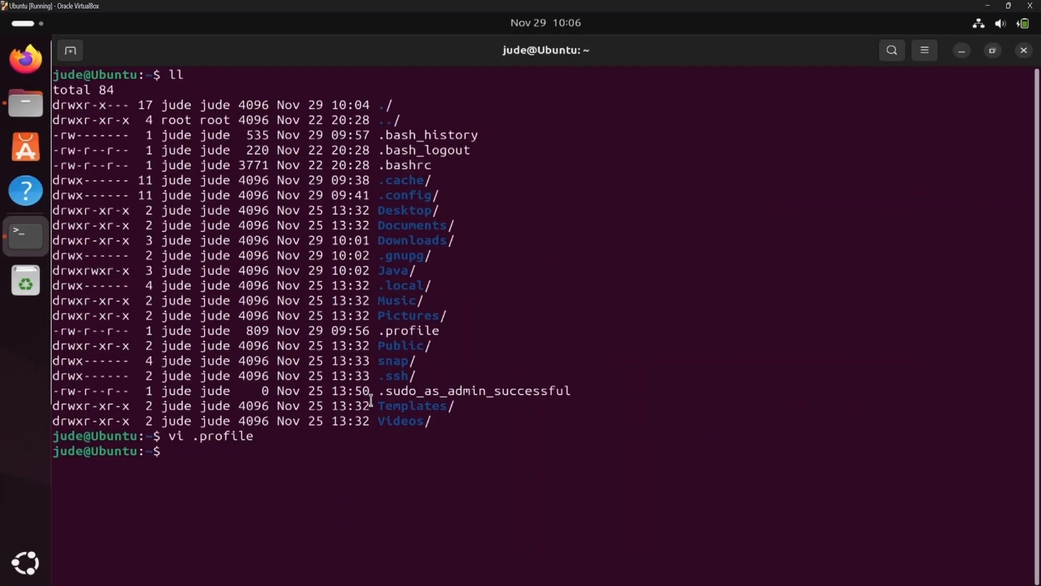
Run java --version again in the same terminal session and examine its response
text(java --version)
key(Return)
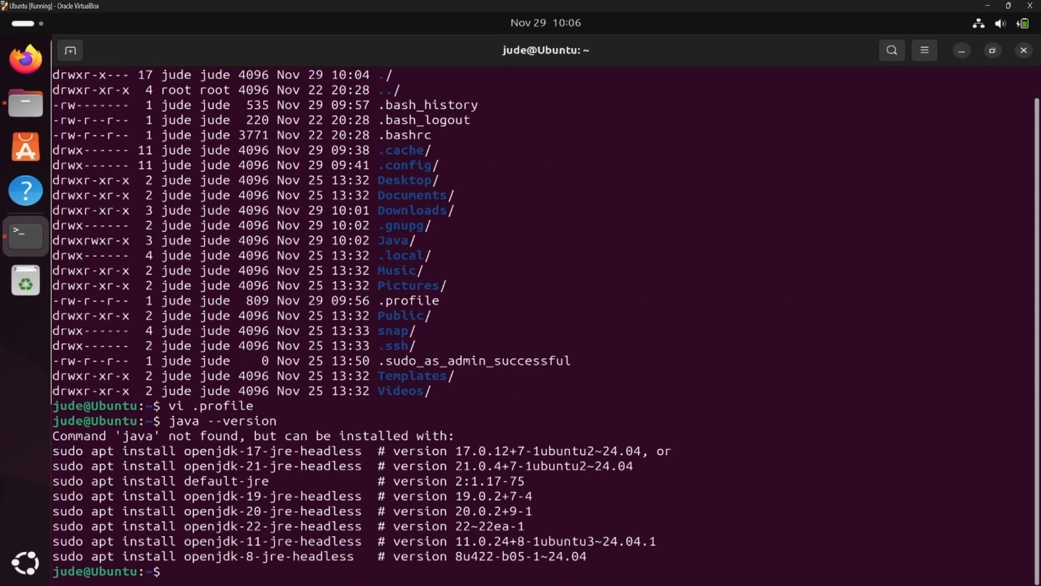
drag(53, 436, 239, 436)
click(240, 436)
Restart the Ubuntu system so the .profile changes are loaded
click(1013, 27)
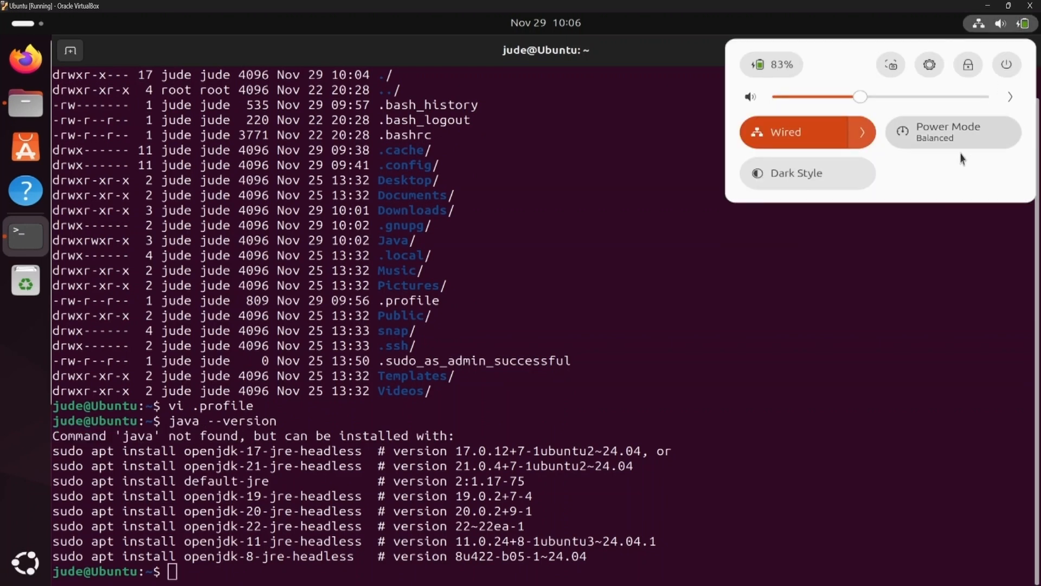
click(1006, 65)
click(782, 168)
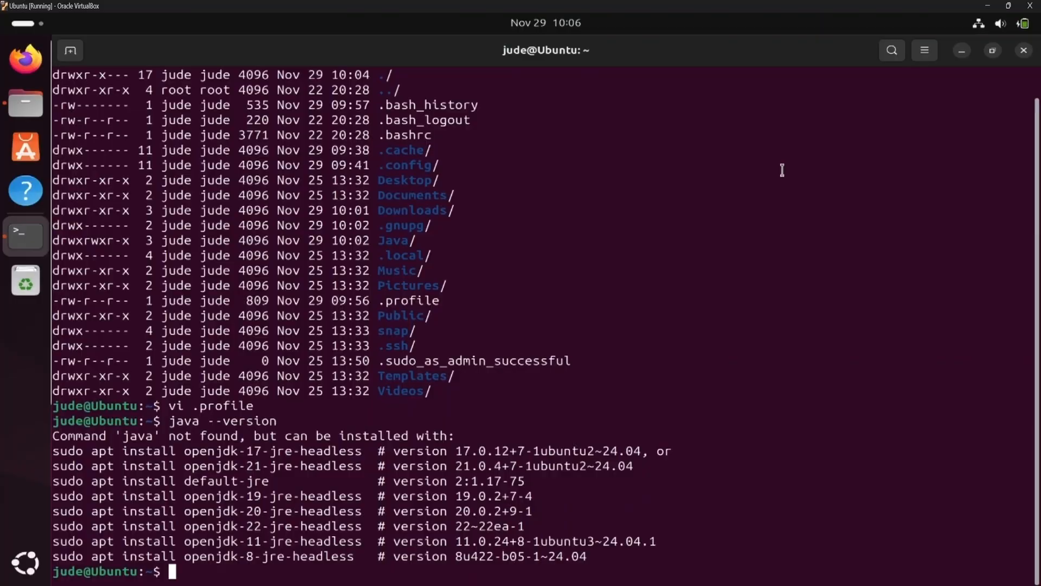
click(580, 344)
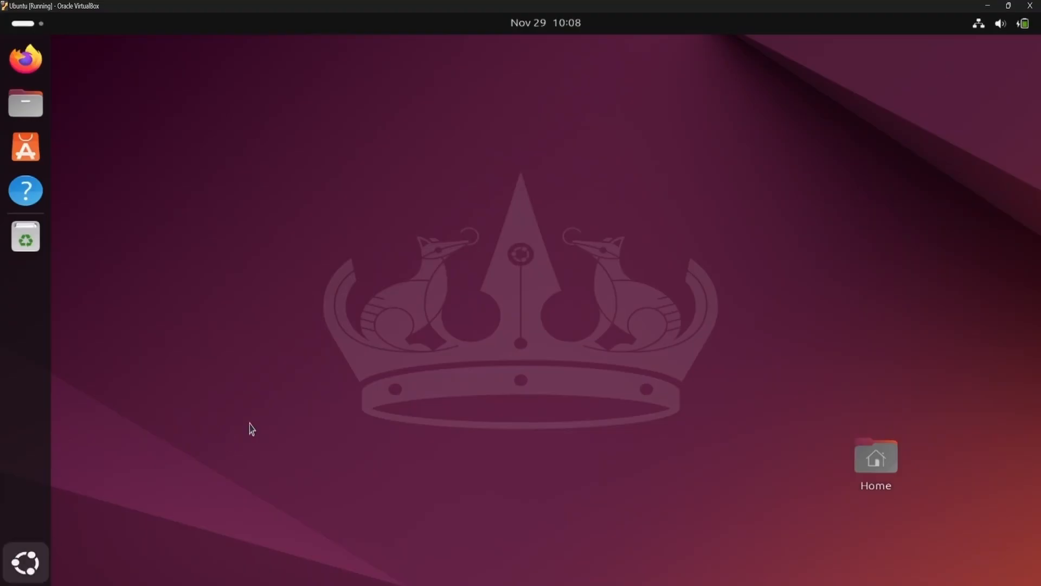
Open a new Terminal after the restart and maximize its window
key(super+a)
text(termin)
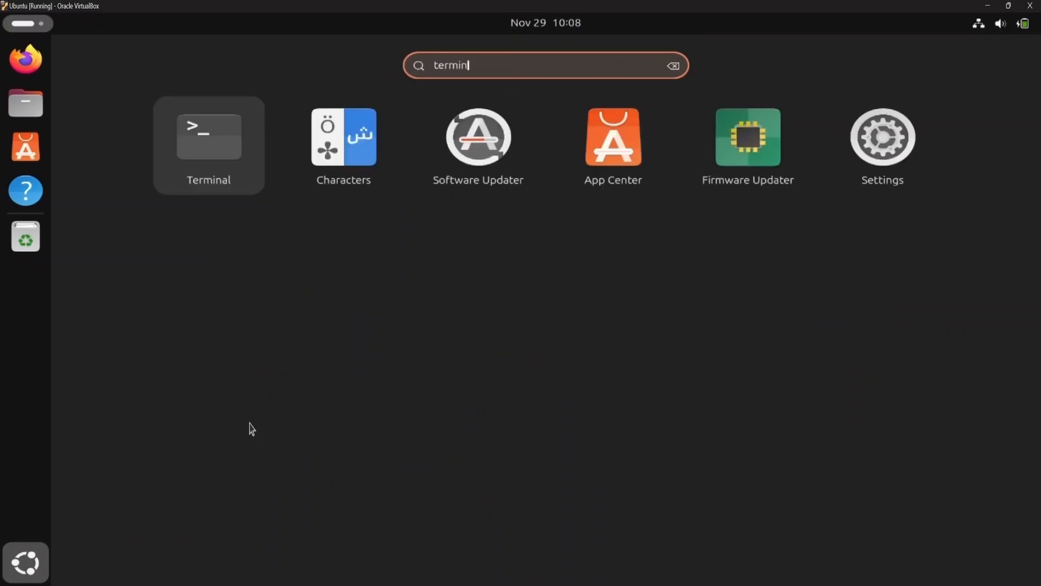
text(al)
key(Return)
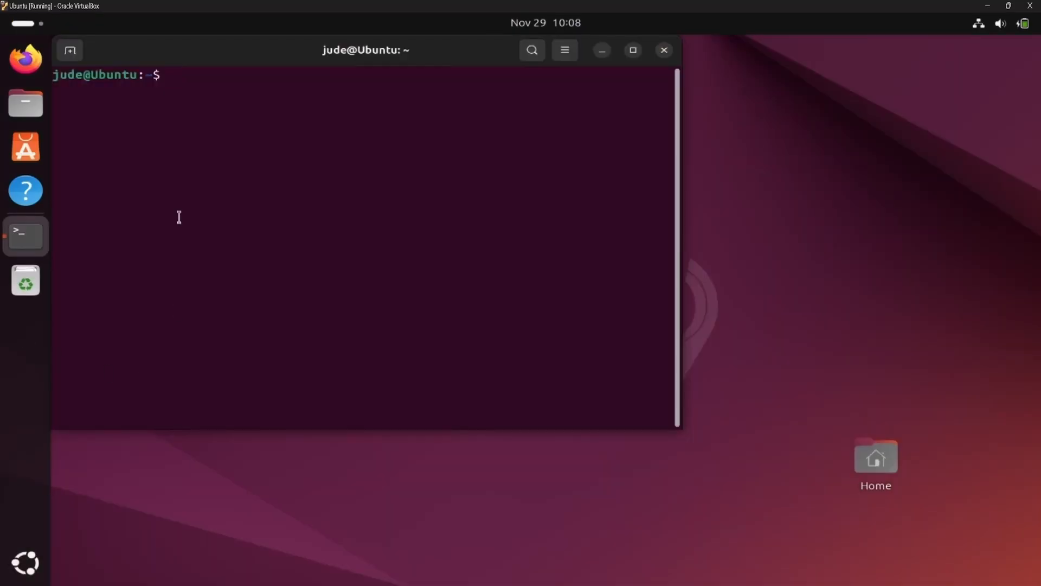
double_click(221, 52)
Verify the Java installation with java --version and locate the executable with which java
text(java --versi)
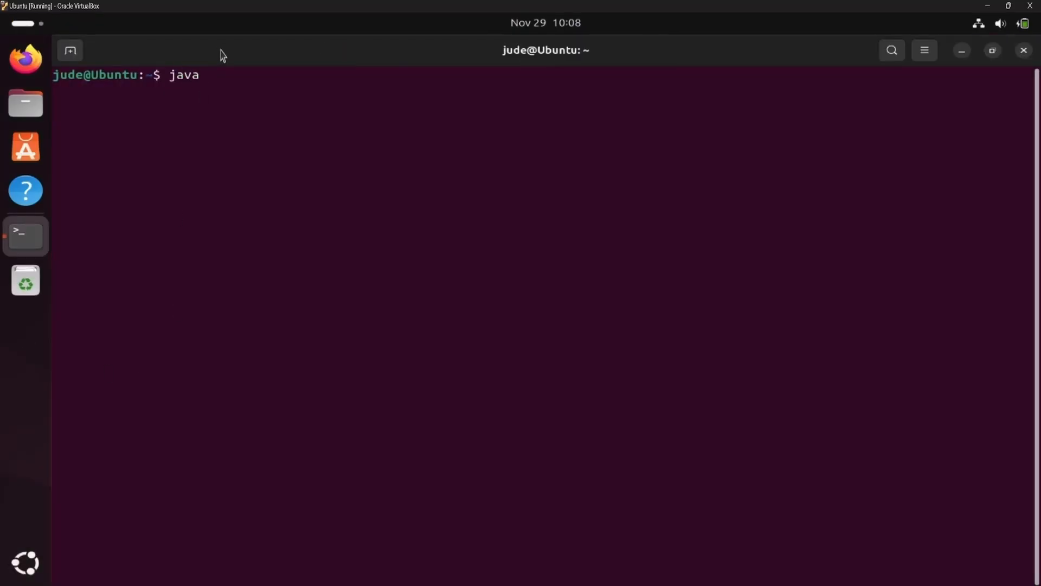
text(on)
key(Return)
text(which java)
key(Return)
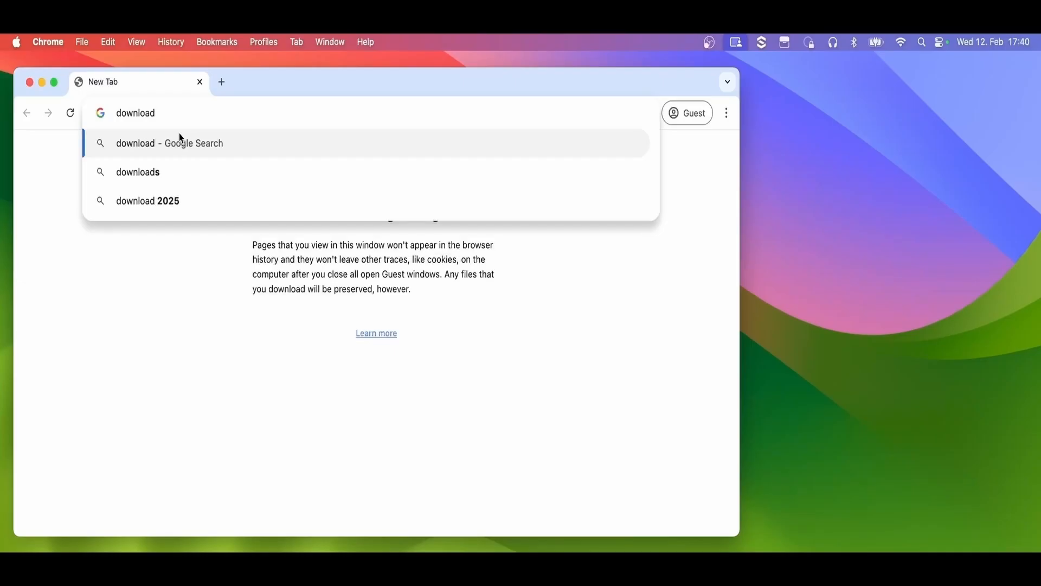
In Chrome on macOS, search for "download jdk" and open the JDK 23 section of Oracle's Java Downloads page
text(jdk)
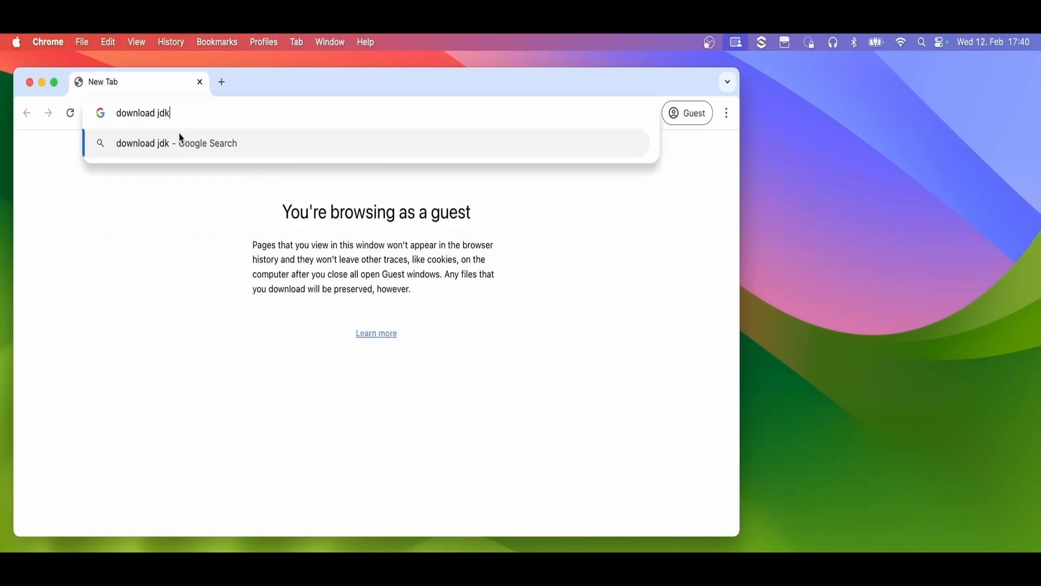
key(Return)
click(85, 274)
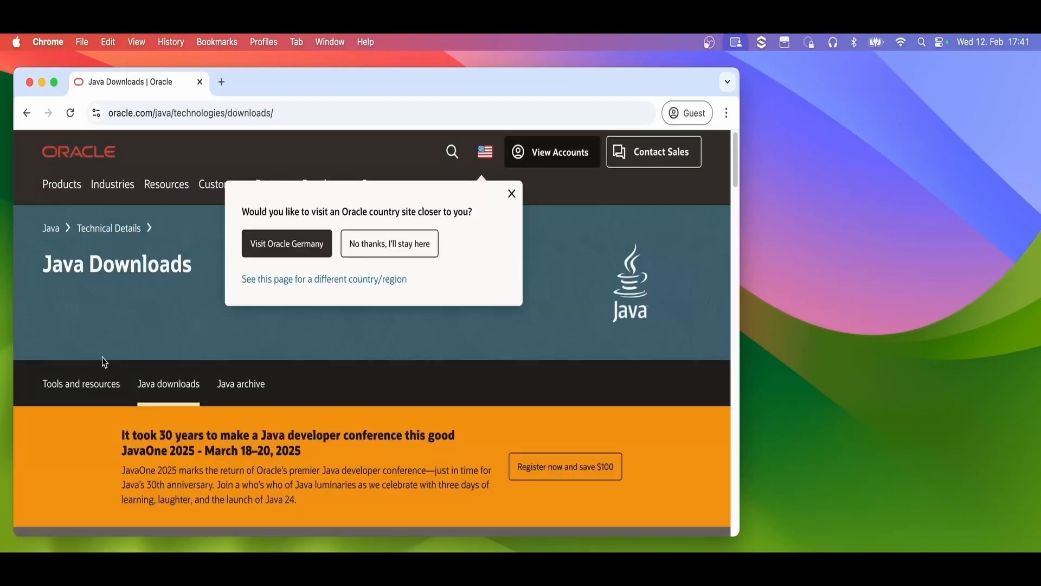
scroll(102, 360, down, 8)
scroll(81, 375, down, 3)
scroll(81, 374, down, 1)
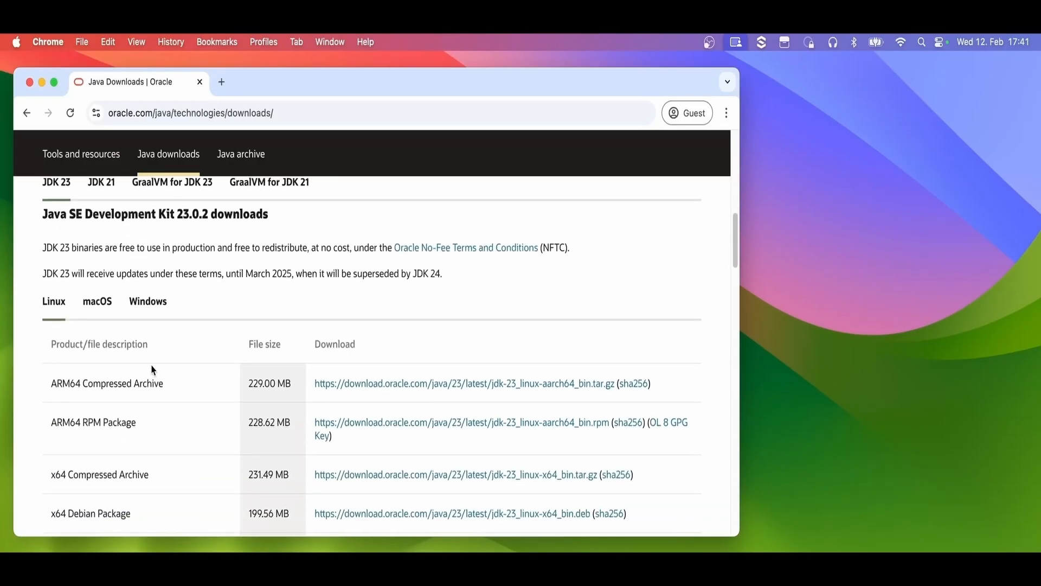
Download the macOS ARM64 Compressed Archive of JDK 23 and save it in the Downloads folder
click(106, 308)
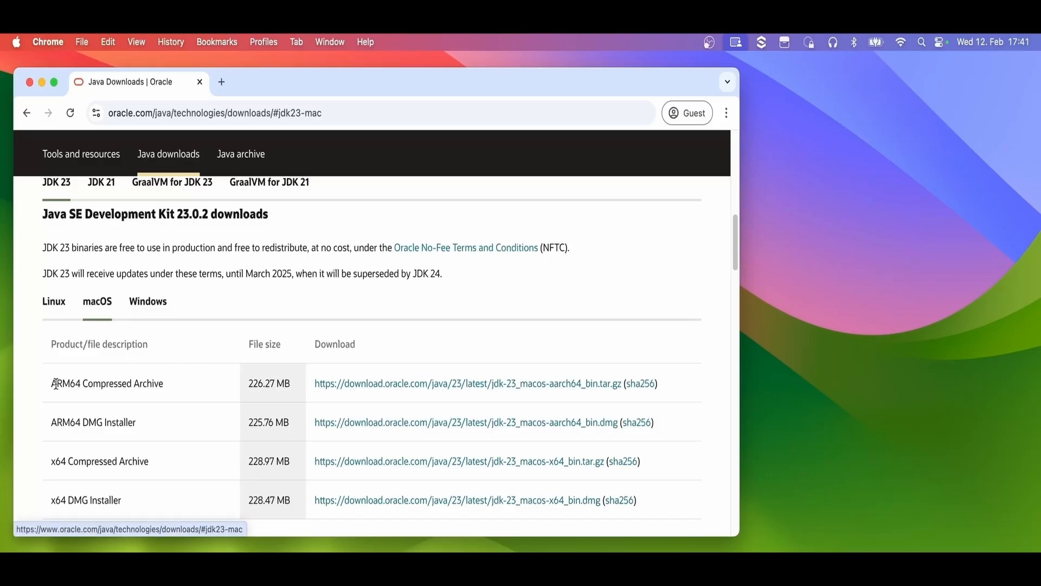
drag(56, 383, 168, 388)
click(167, 388)
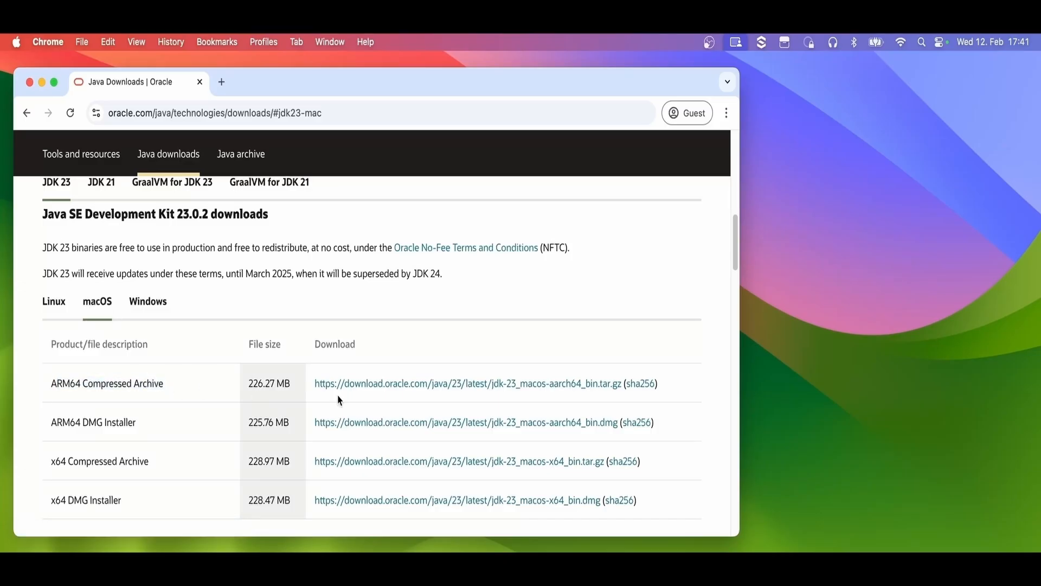
click(467, 389)
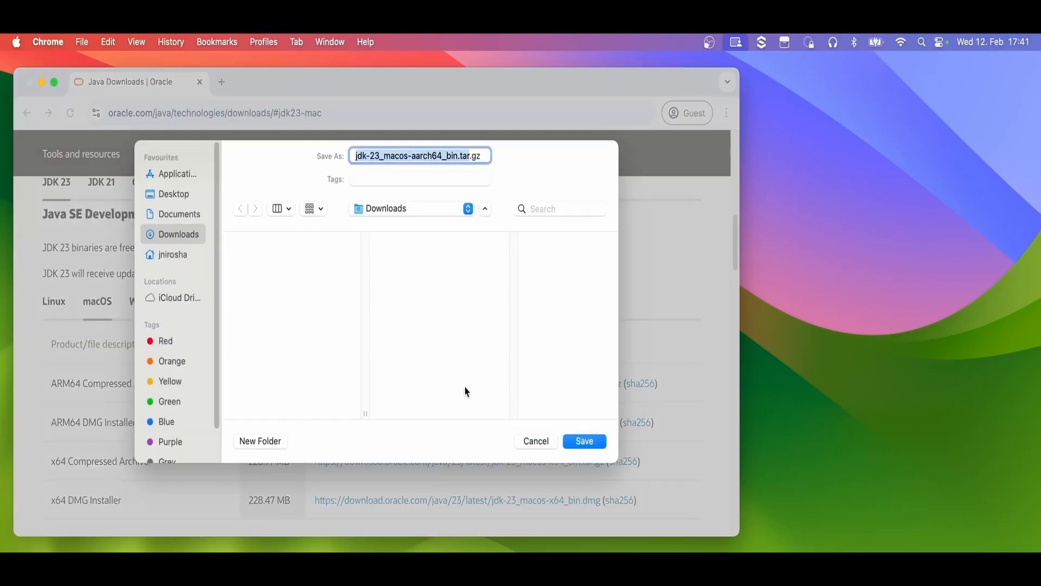
click(579, 441)
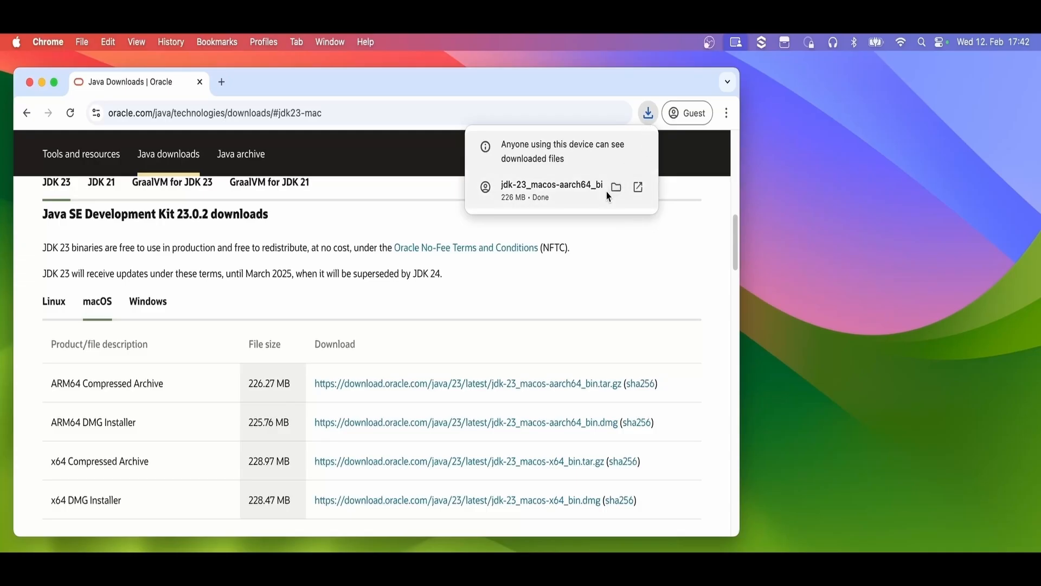
Show the downloaded jdk-23_macos-aarch64_bin.tar.gz in Finder and extract it
click(616, 190)
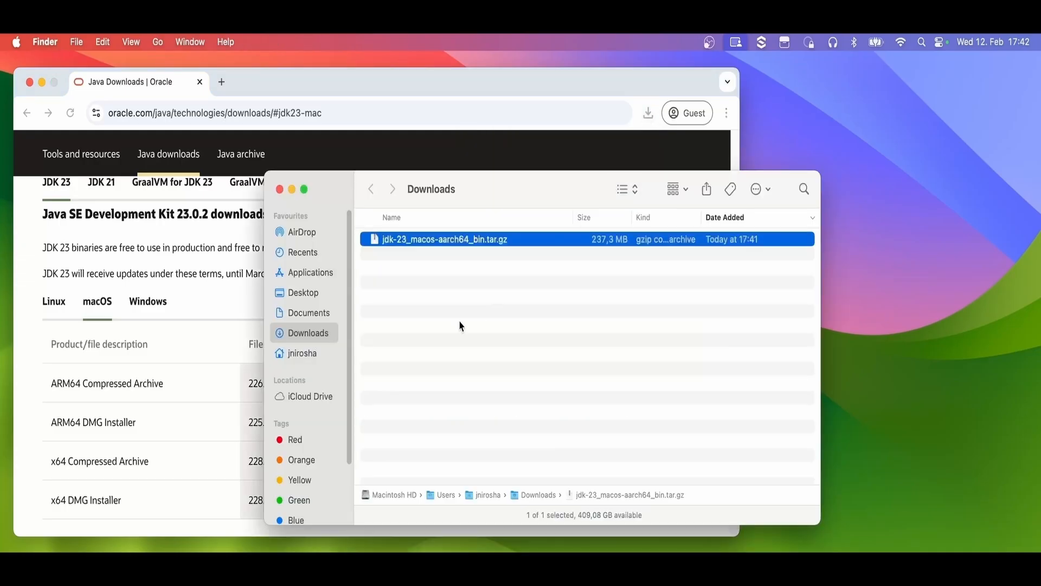
click(440, 318)
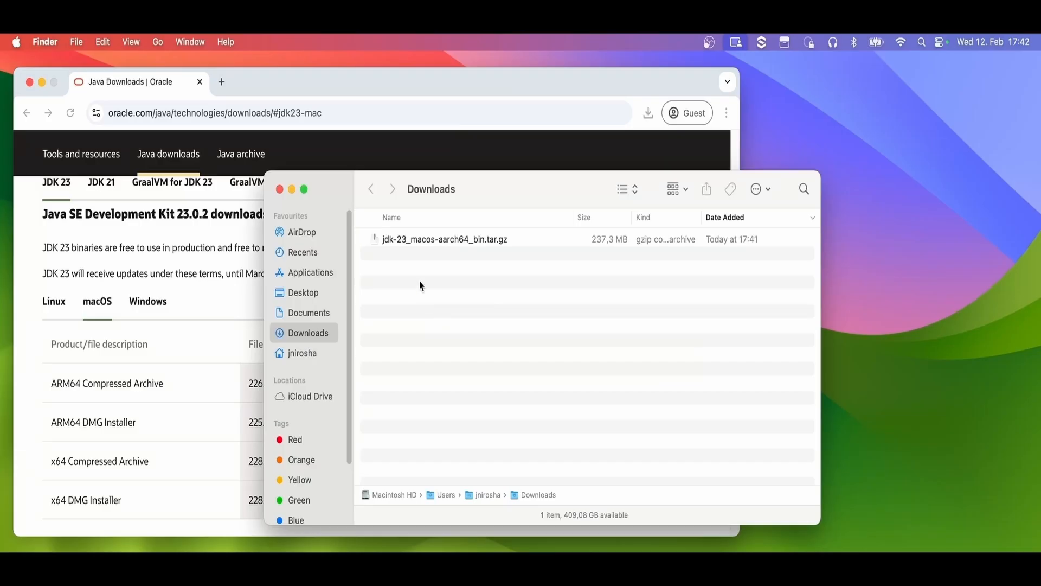
double_click(409, 240)
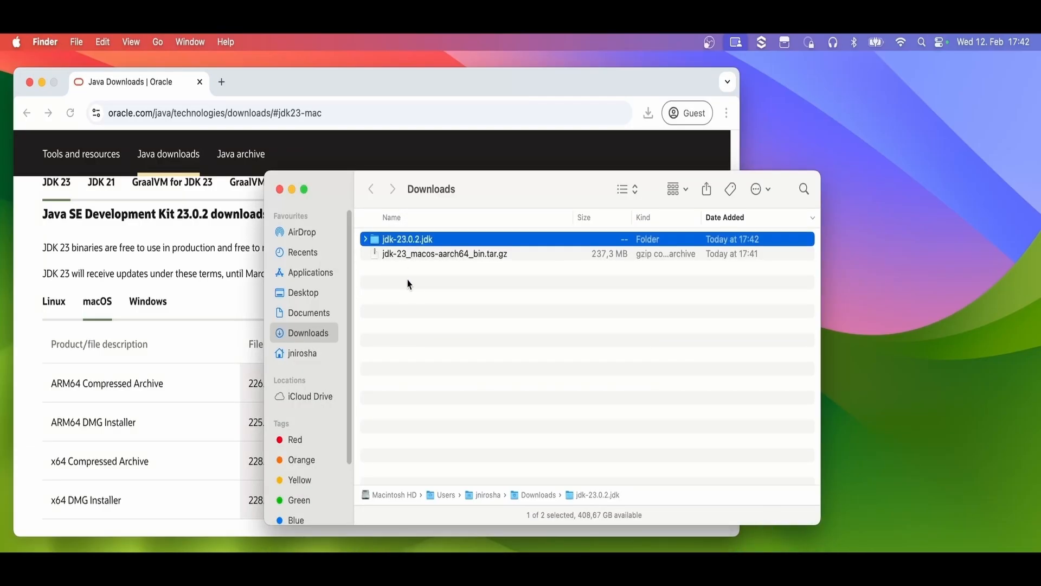
Examine the extracted jdk-23.0.2.jdk folder down to Contents/Home and return to the Downloads folder
click(403, 268)
double_click(394, 240)
double_click(394, 240)
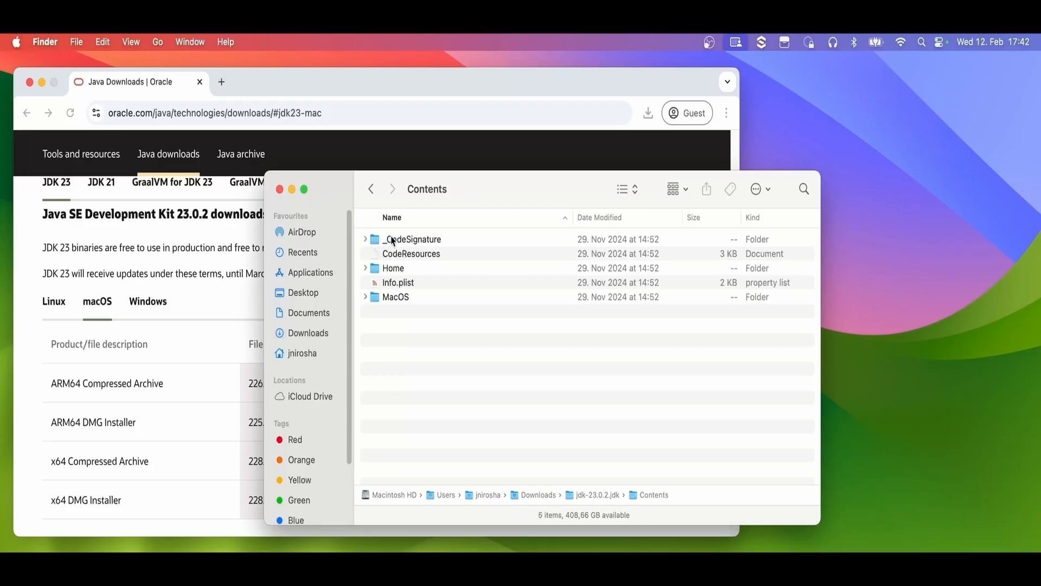
double_click(394, 270)
drag(398, 400, 383, 239)
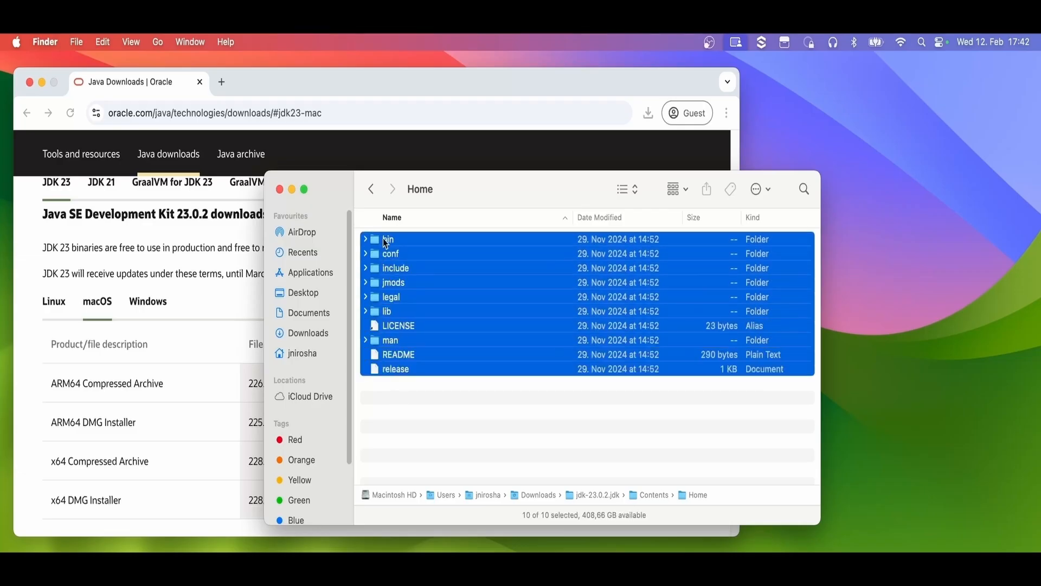
click(404, 393)
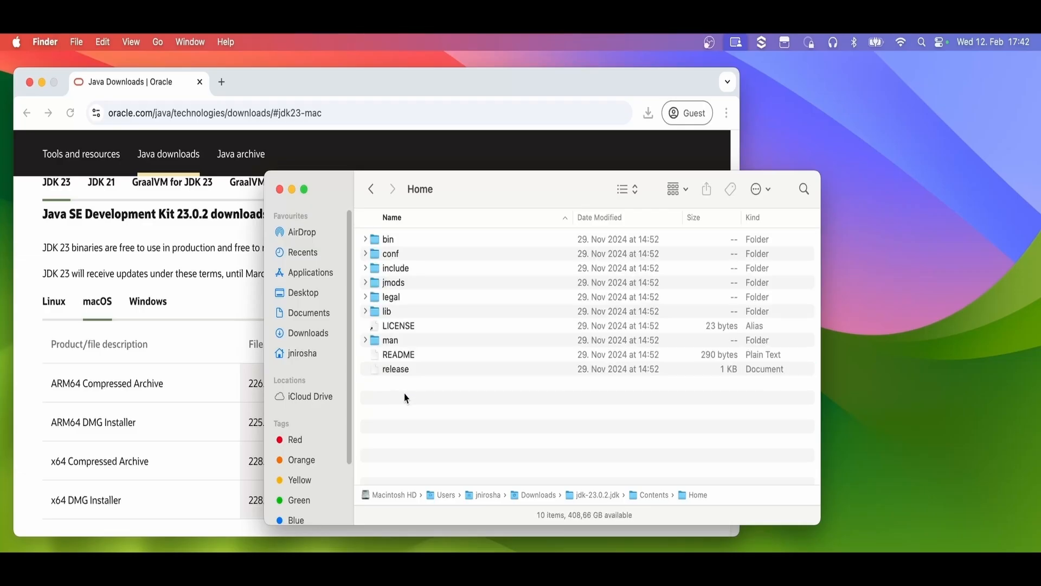
click(372, 189)
click(372, 189)
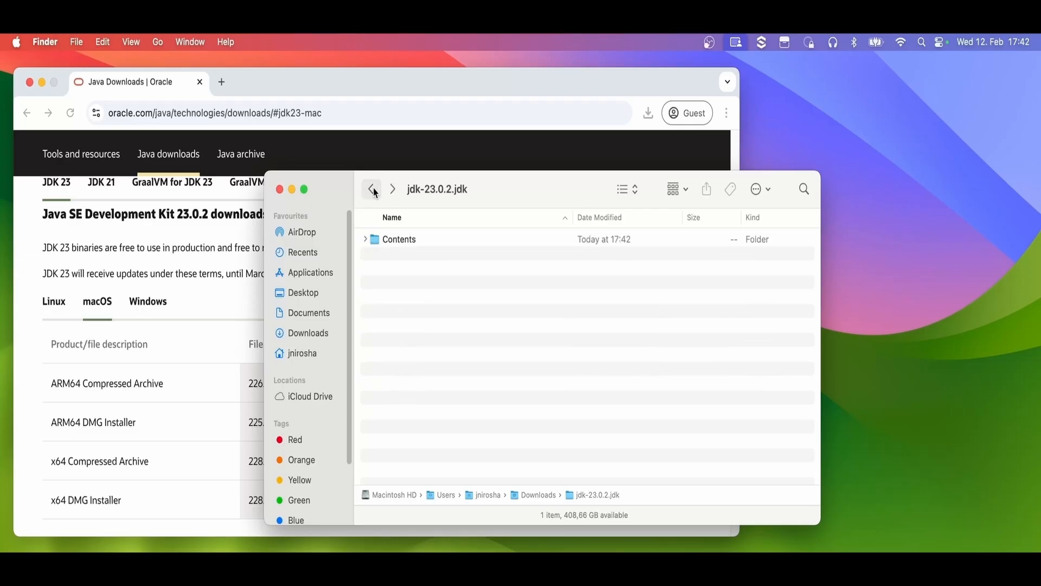
click(372, 189)
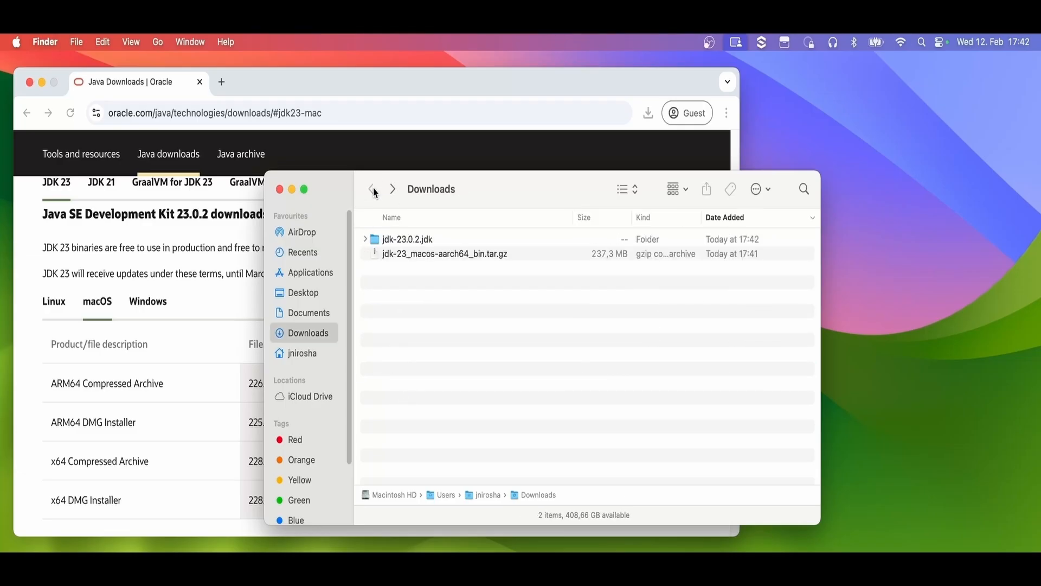
Copy the extracted jdk-23.0.2.jdk folder from Downloads
click(397, 240)
right_click(398, 240)
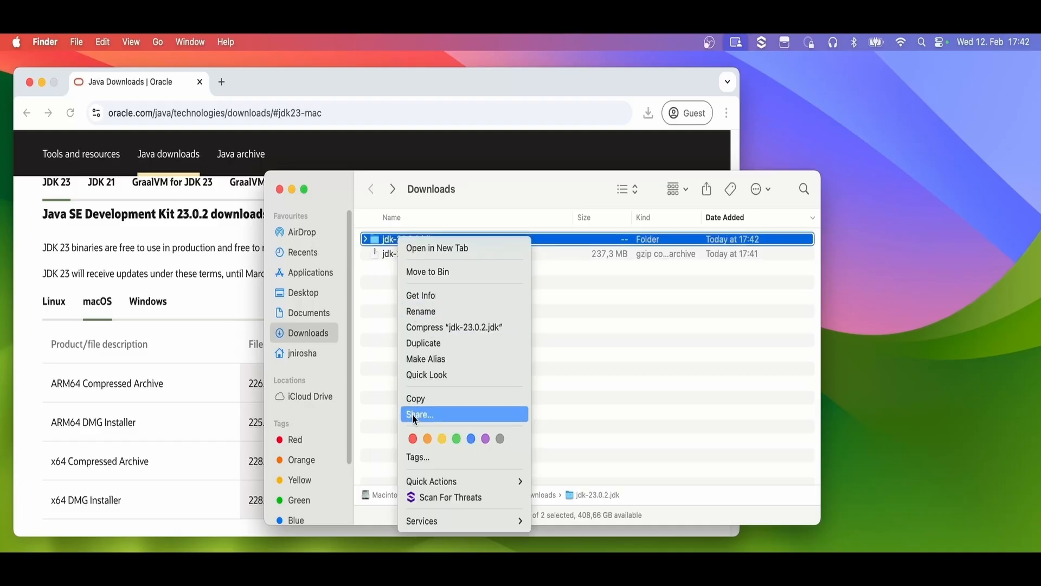
click(414, 397)
click(399, 362)
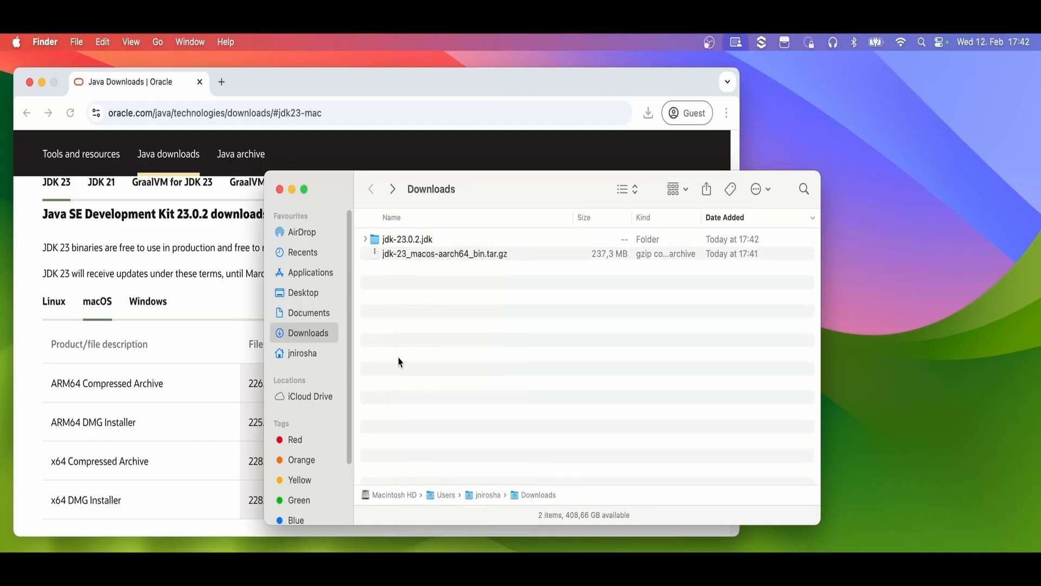
Create a new folder named Java in the user's home folder
click(301, 354)
right_click(658, 393)
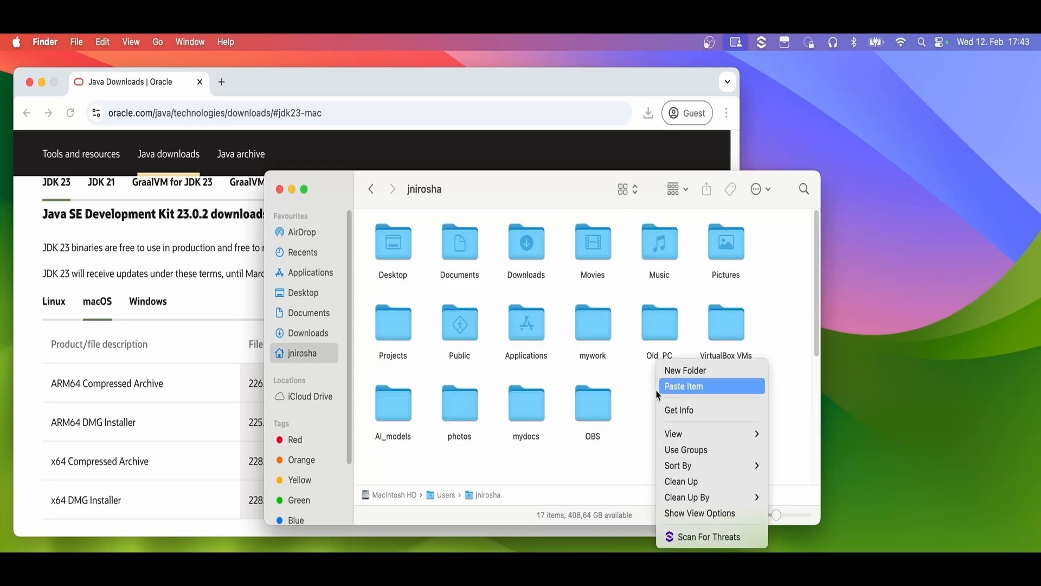
click(683, 370)
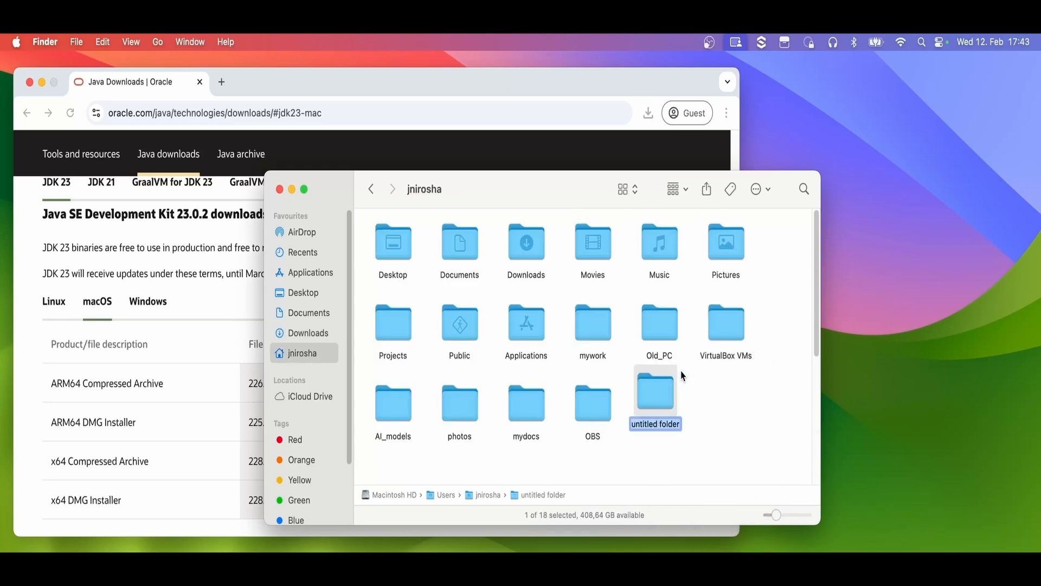
text(Java)
key(Return)
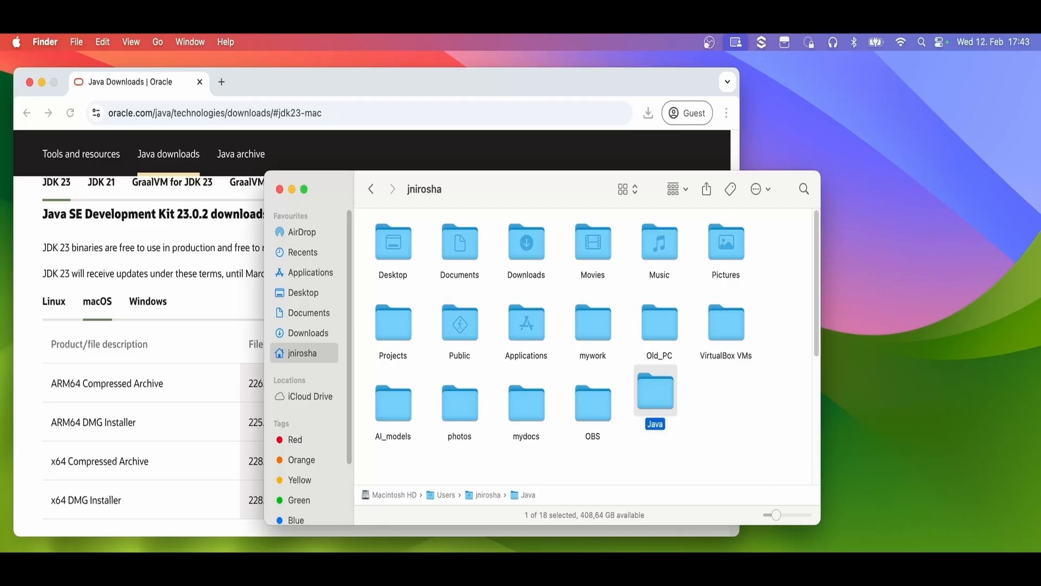
Paste the copied JDK folder into the new Java folder
double_click(657, 401)
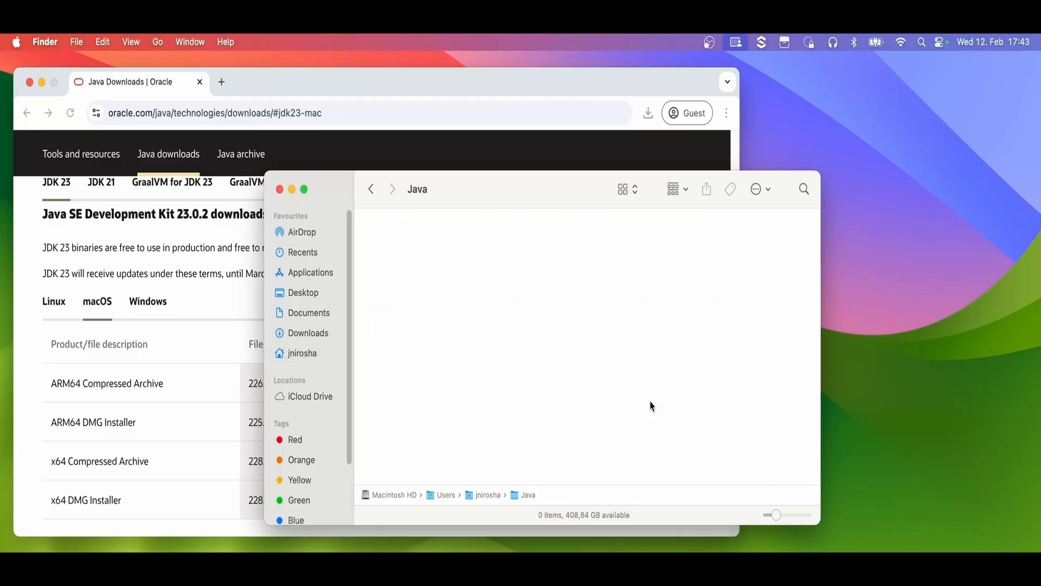
right_click(424, 272)
click(448, 295)
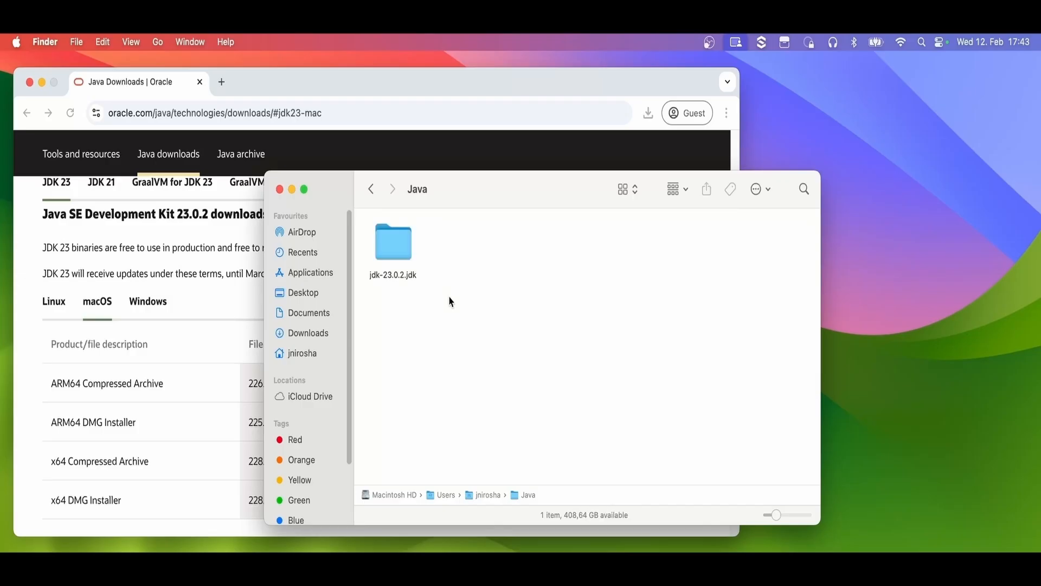
Open Contents/Home inside the pasted jdk-23.0.2.jdk folder and copy the pathname of Home
double_click(402, 251)
double_click(402, 251)
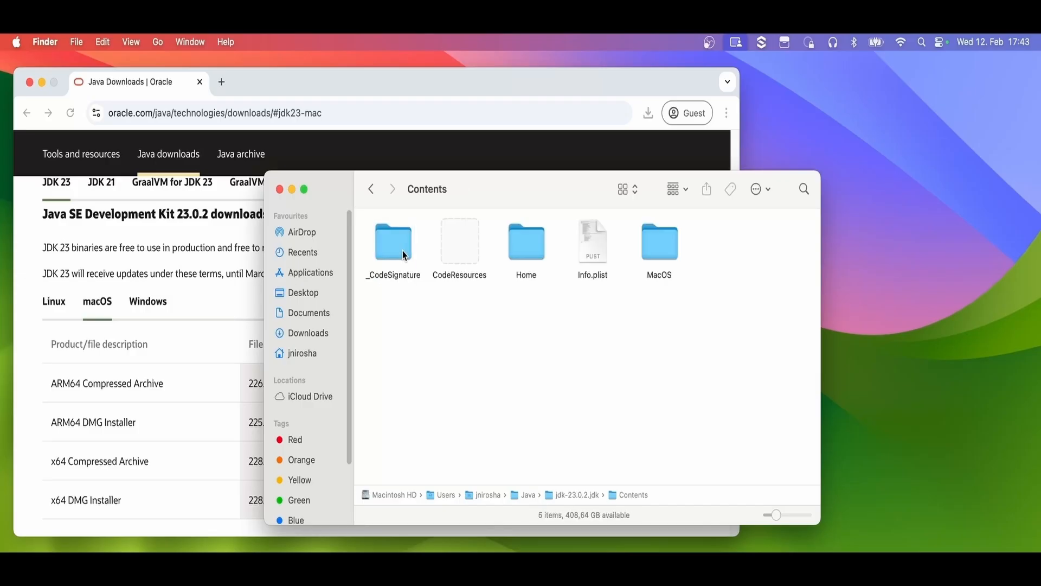
double_click(528, 255)
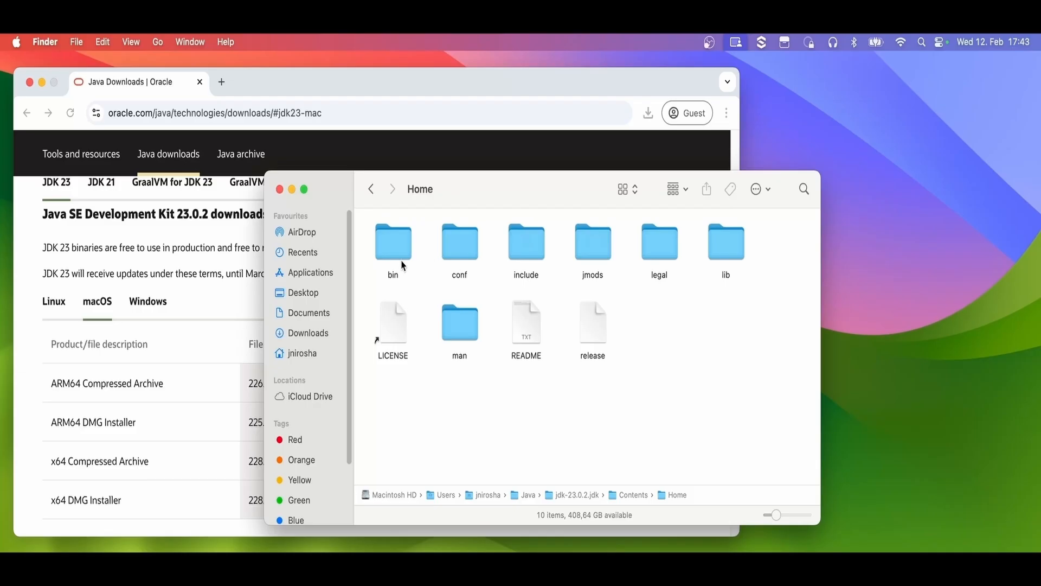
drag(697, 365, 389, 240)
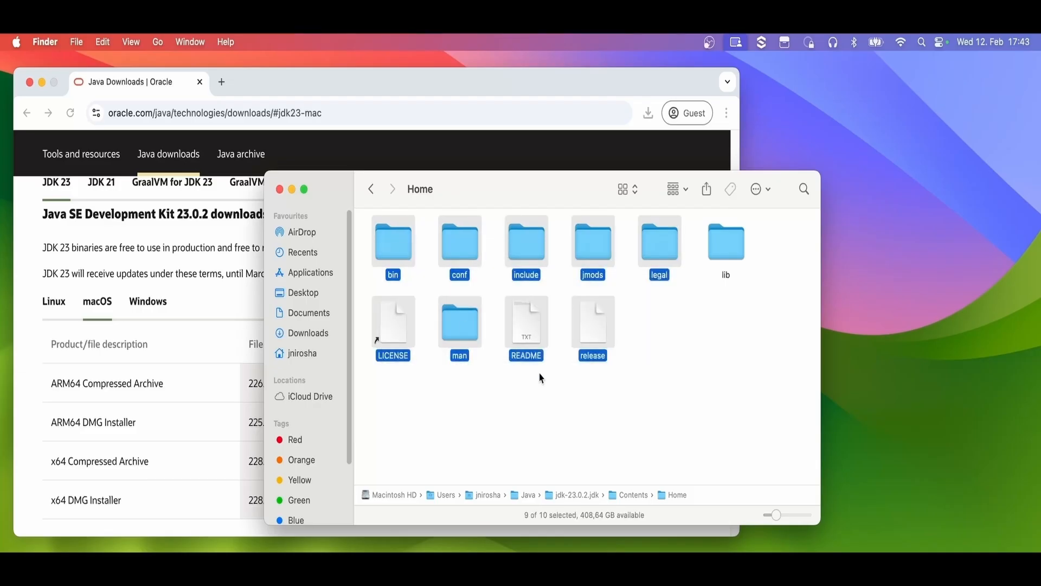
click(560, 407)
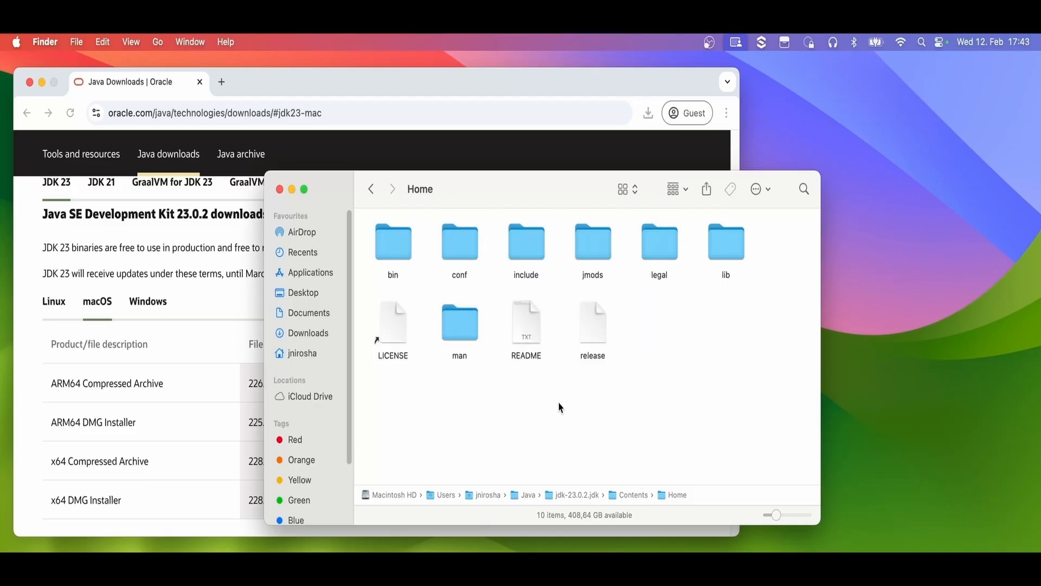
right_click(677, 495)
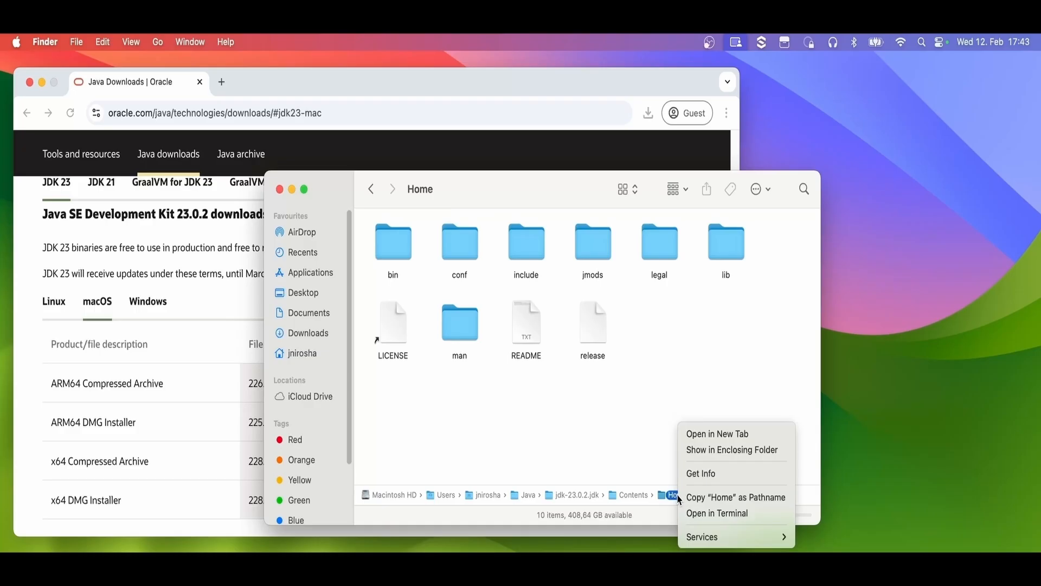
click(734, 498)
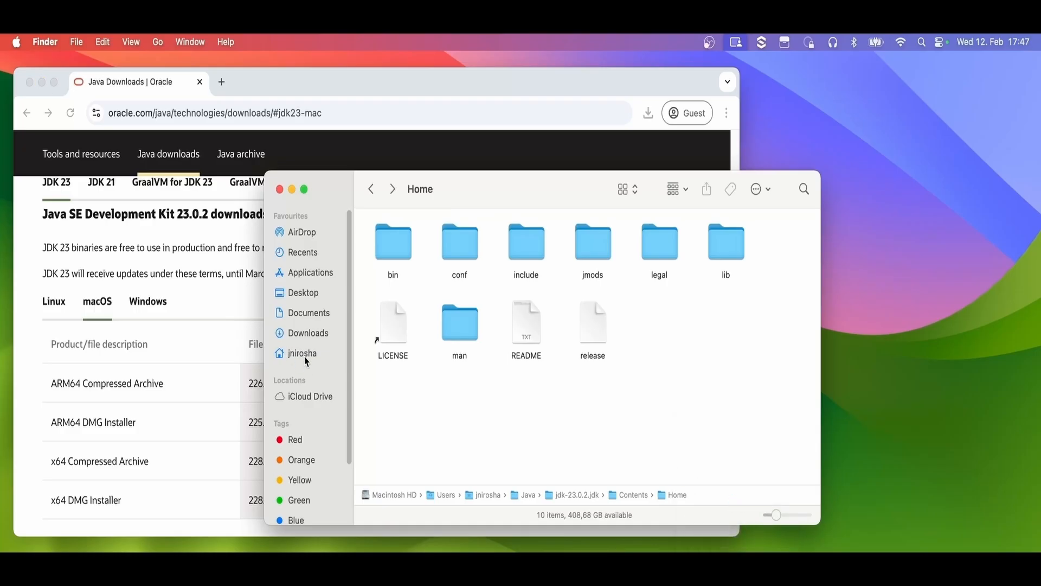
Open the shell profile file from the user's home folder in the code editor and add an empty line after the conda initialize block
click(304, 356)
click(408, 340)
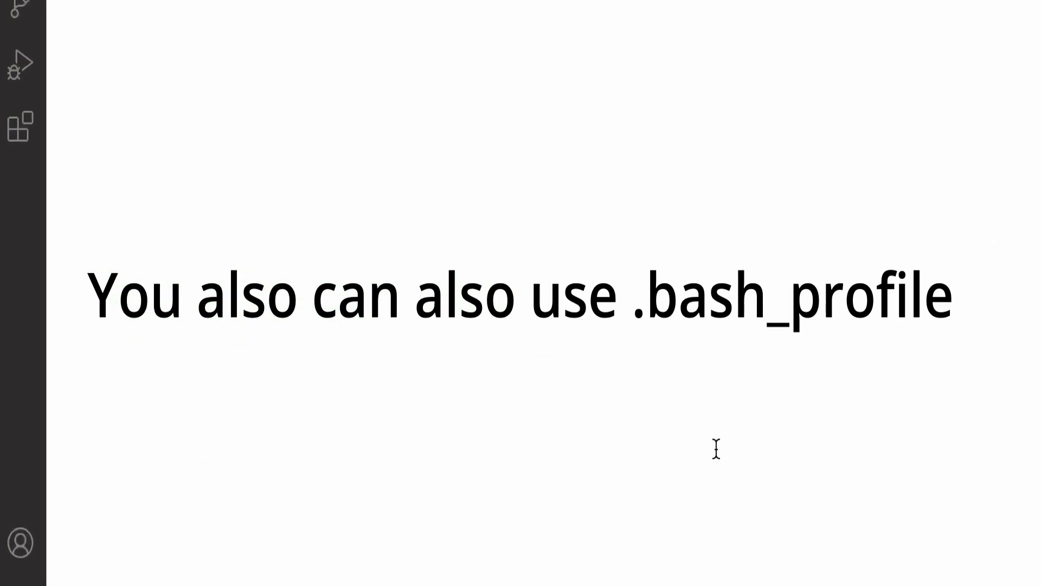
click(557, 85)
key(Return)
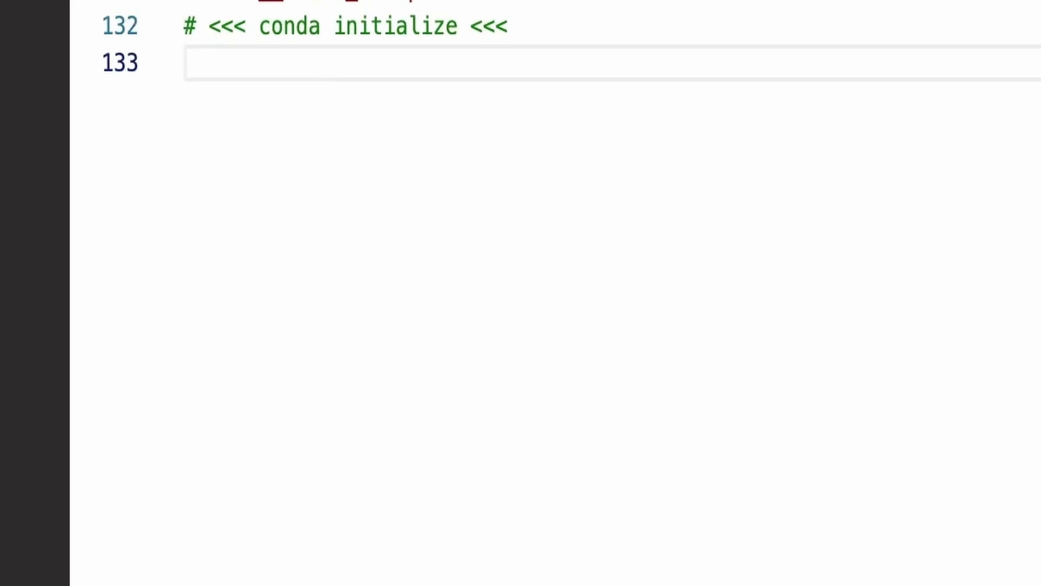
Add an export line that sets JAVA_HOME to the copied jdk-23.0.2.jdk/Contents/Home path in double quotes
text(export J)
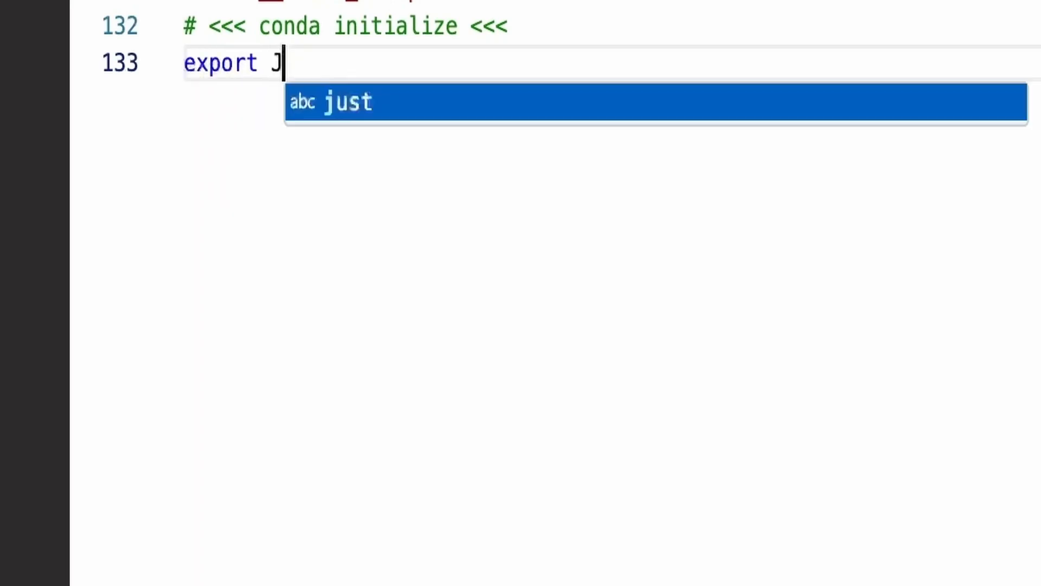
text(AVA_HOME)
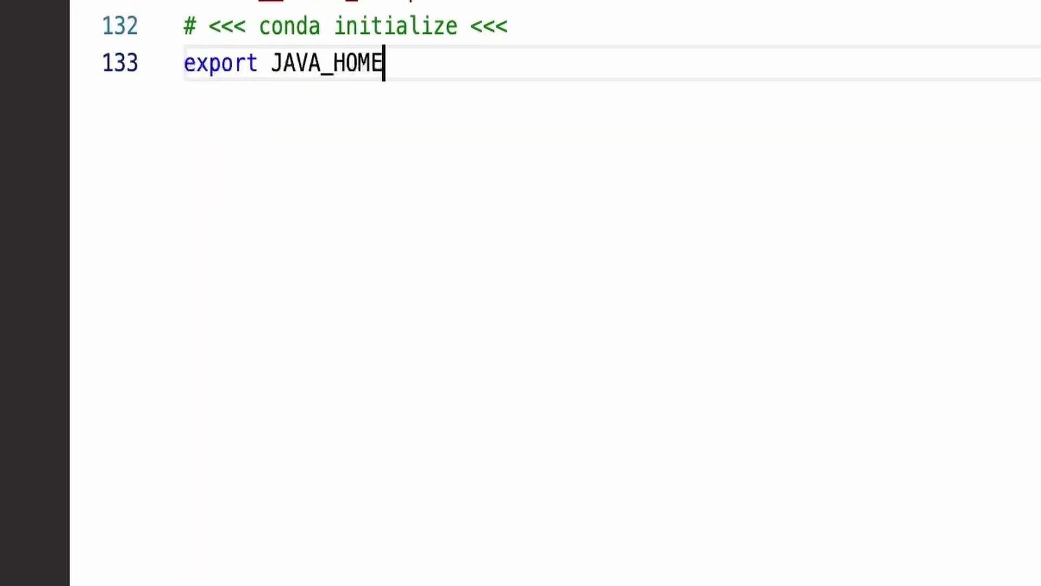
text(=")
key(super+v)
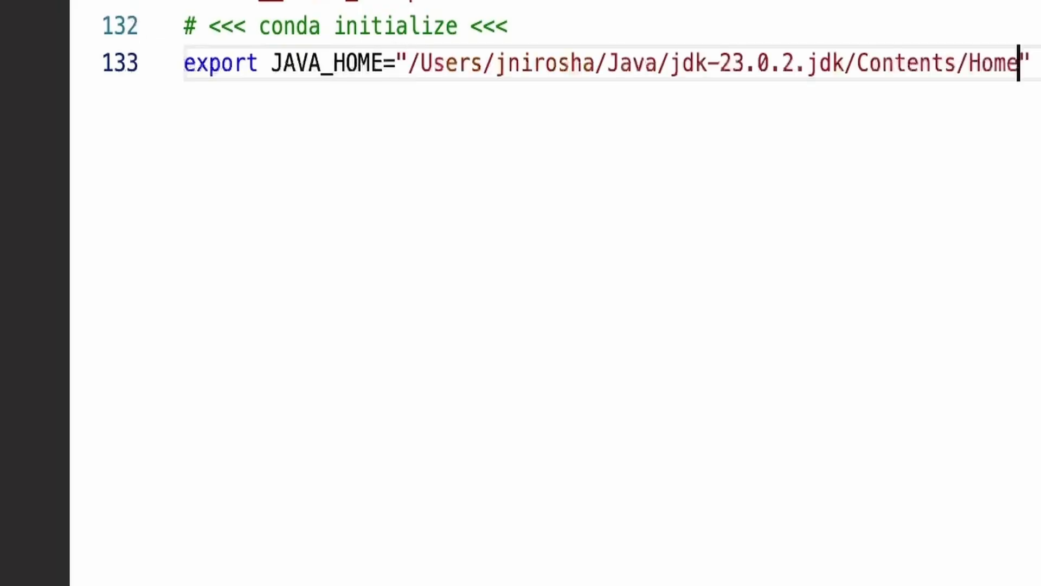
key(Right)
Add an export line below JAVA_HOME that sets PATH to "$JAVA_HOME/bin:$PATH", and close the editor window
key(Return)
text(ex)
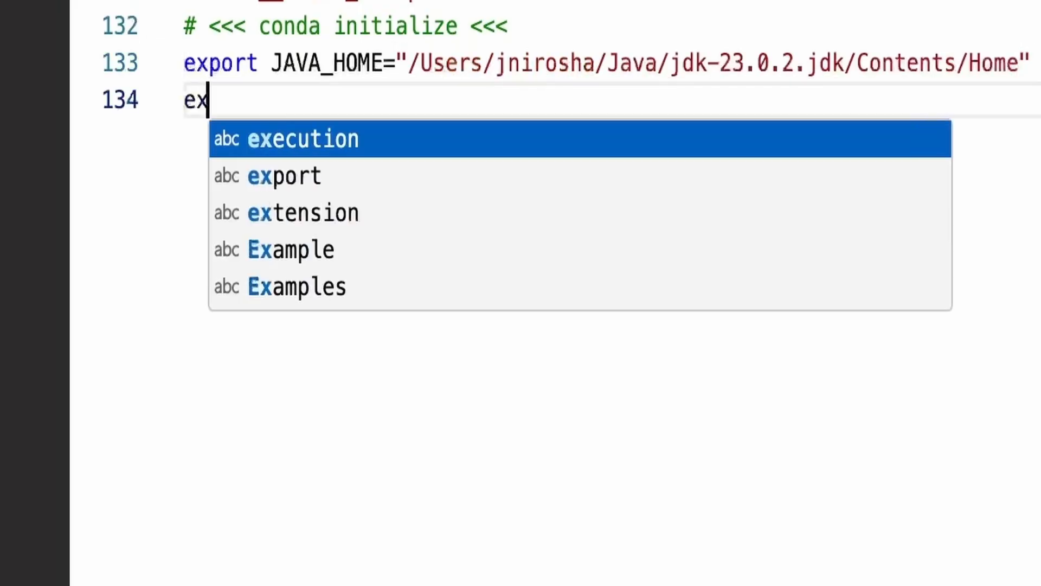
text(port PATH)
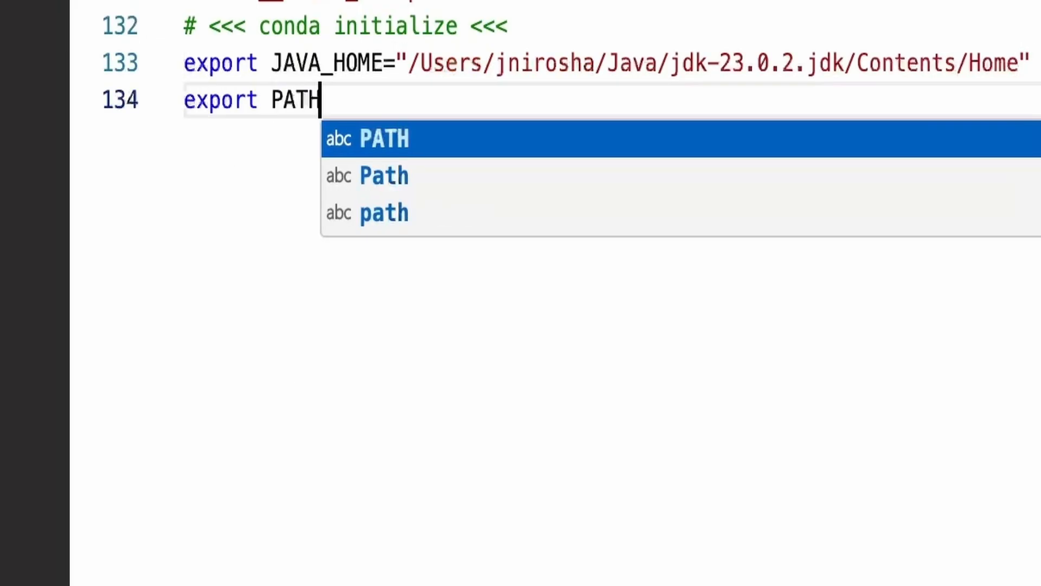
text(=")
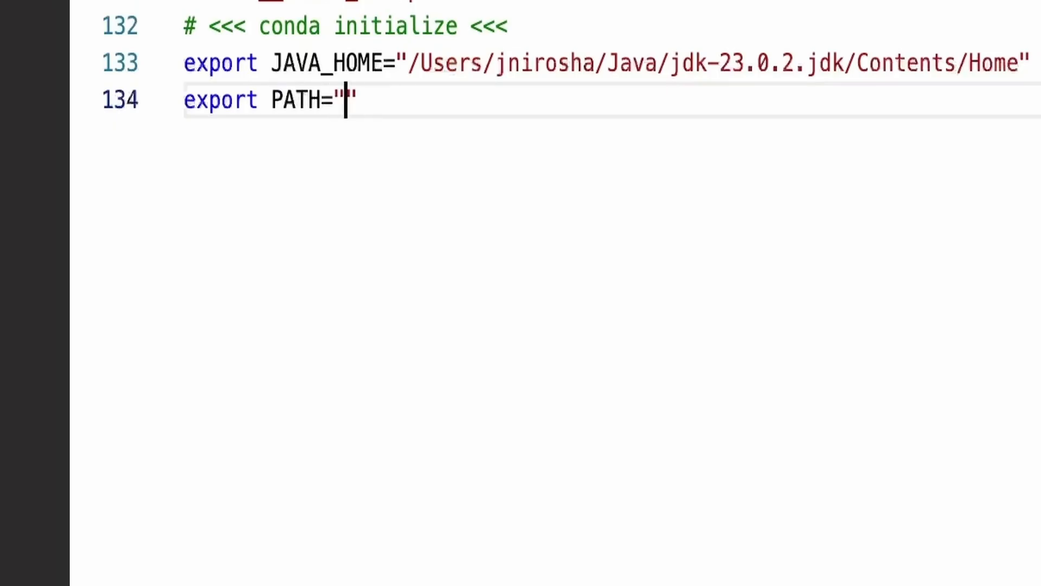
text($JAVA_HO)
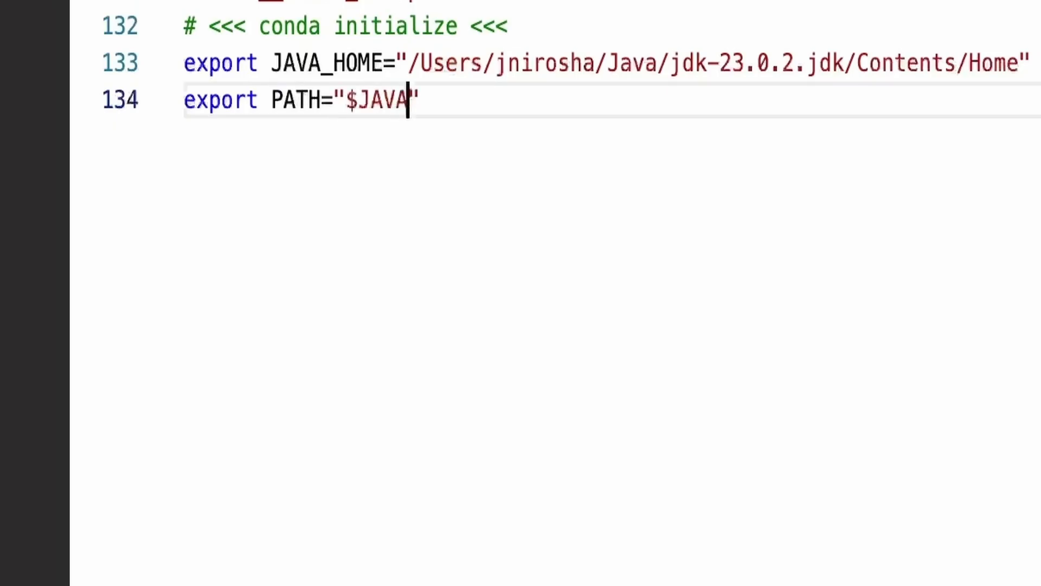
text(ME)
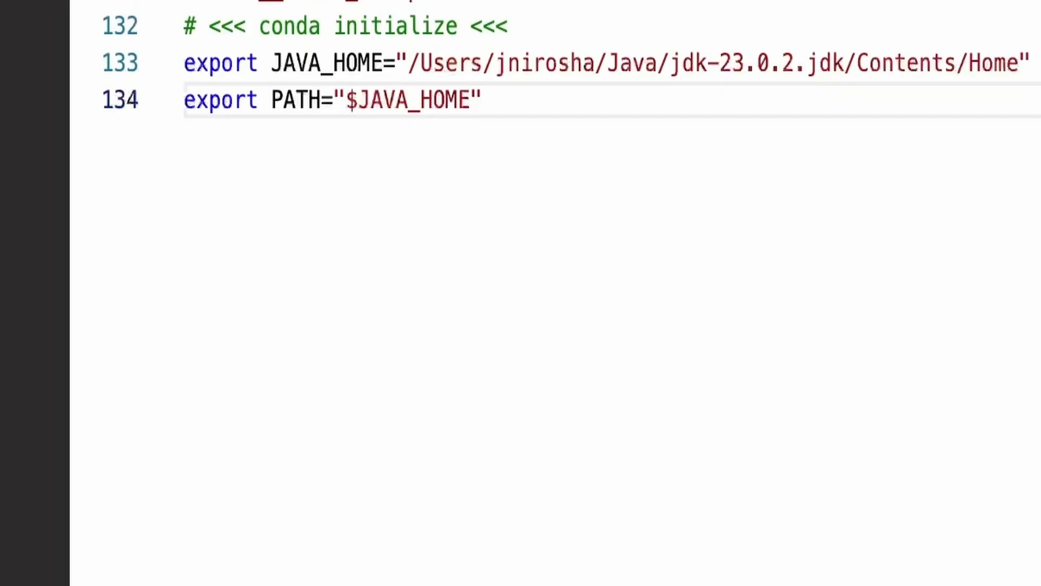
text(/bin:)
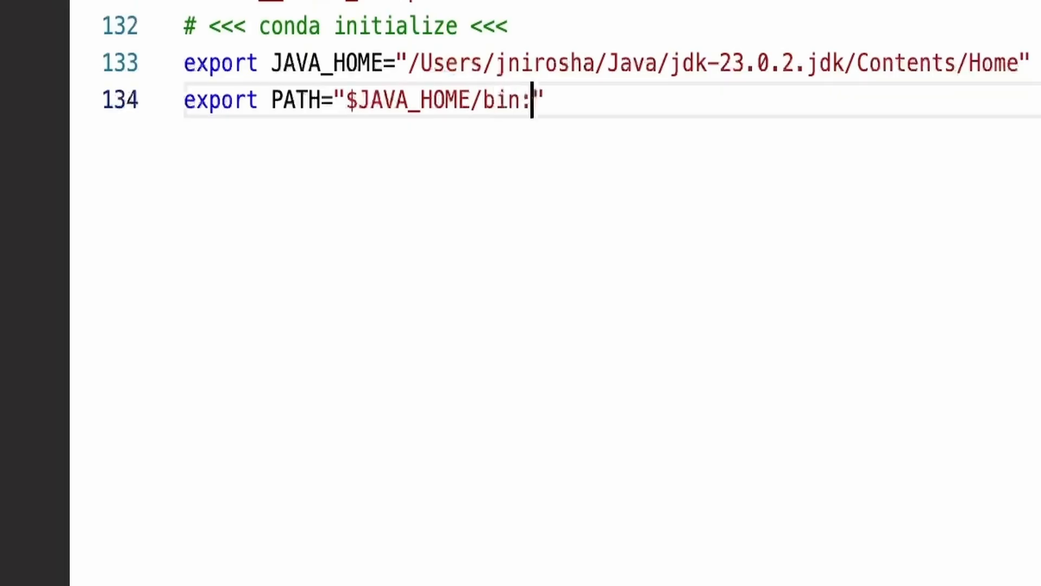
text($PATH)
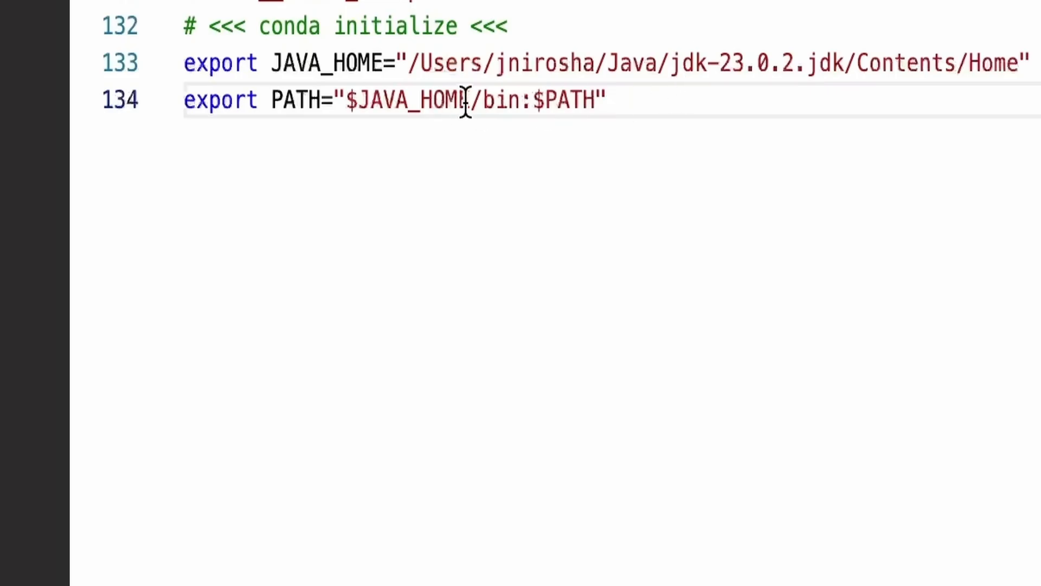
drag(471, 100, 519, 100)
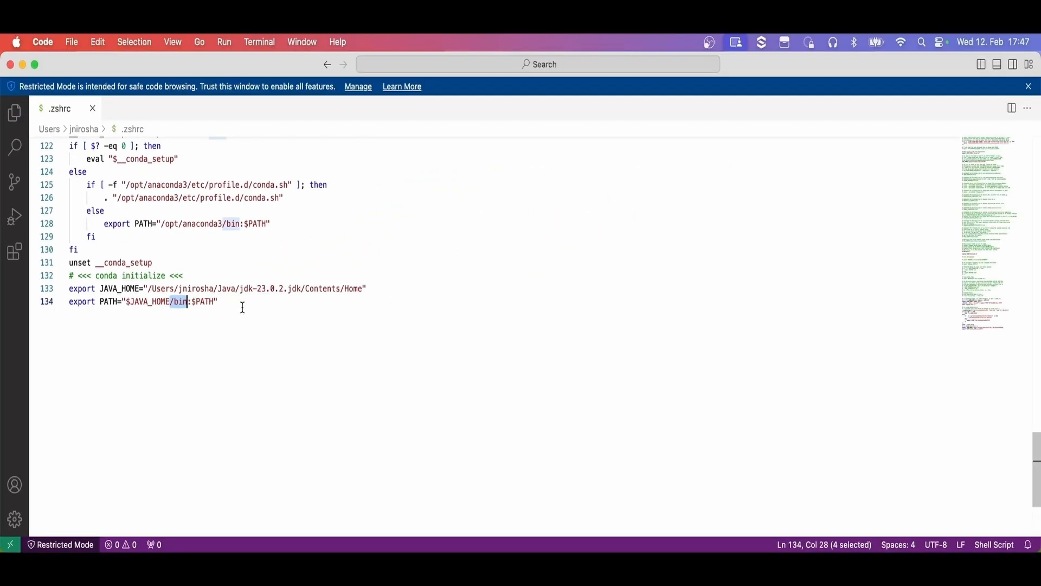
click(10, 65)
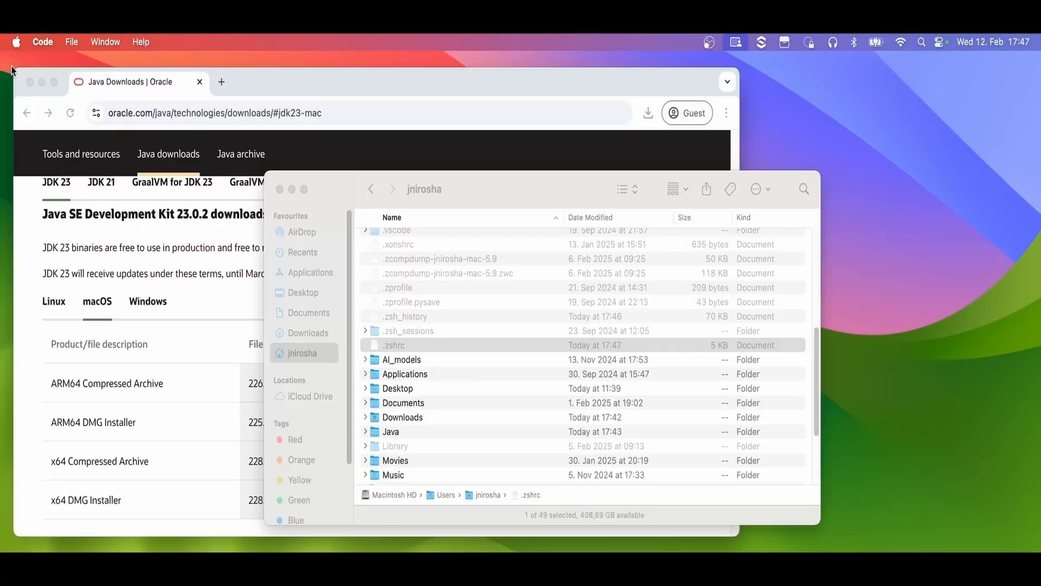
Switch to iTerm and enter a java command that checks the installed Java version
mouse_move(471, 550)
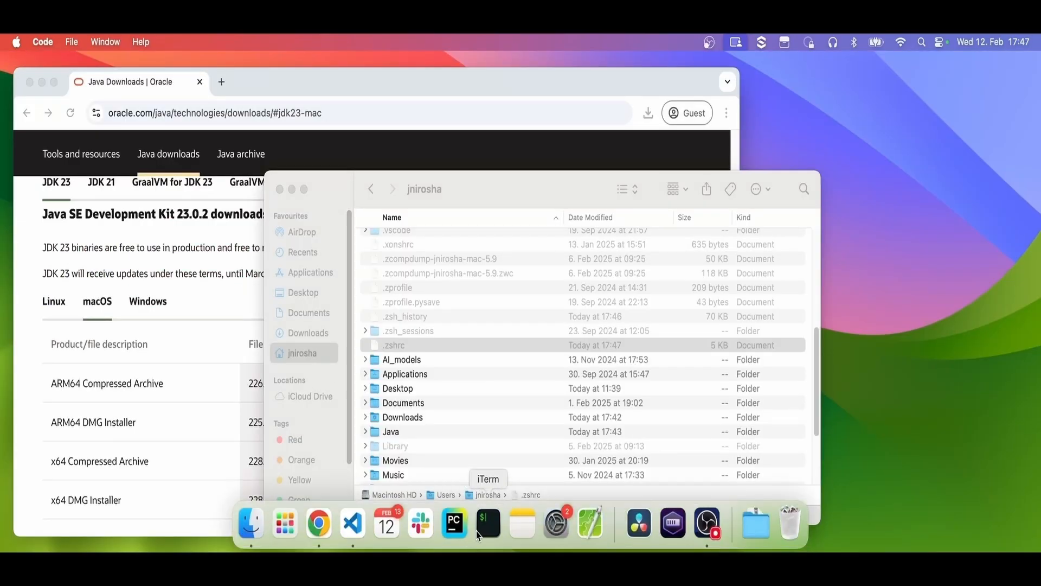
click(477, 528)
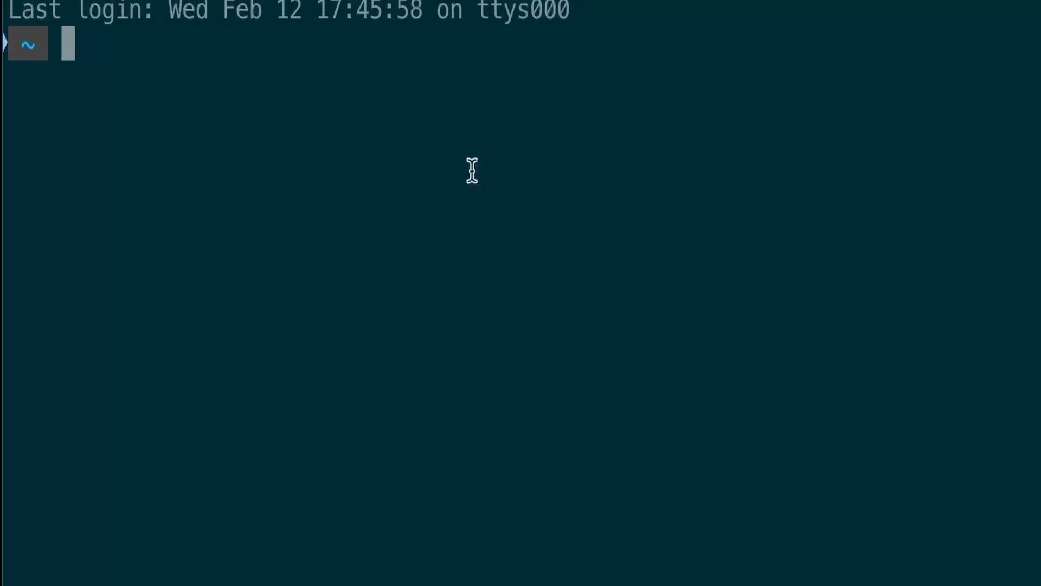
text(java --version)
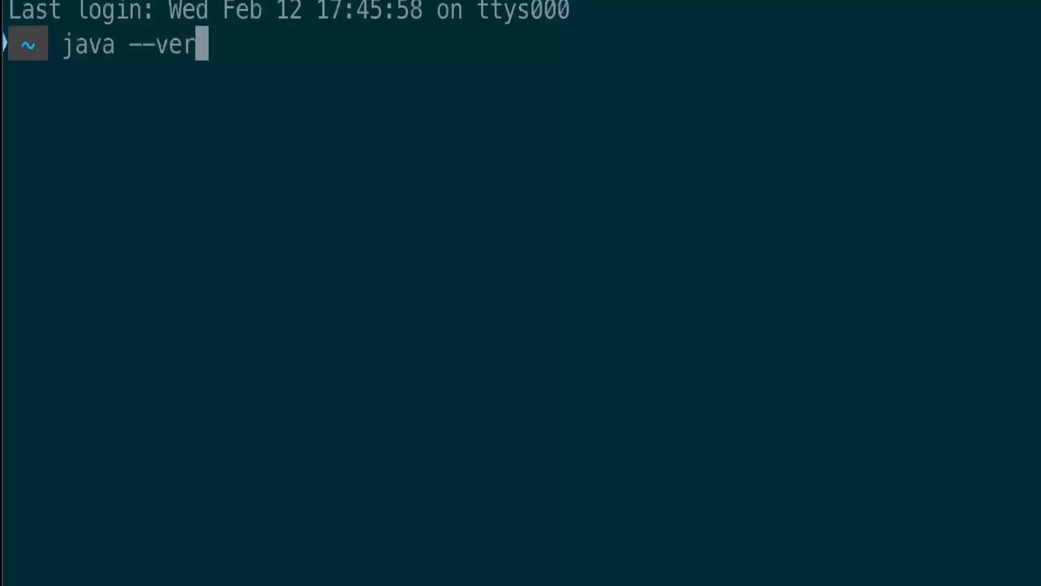